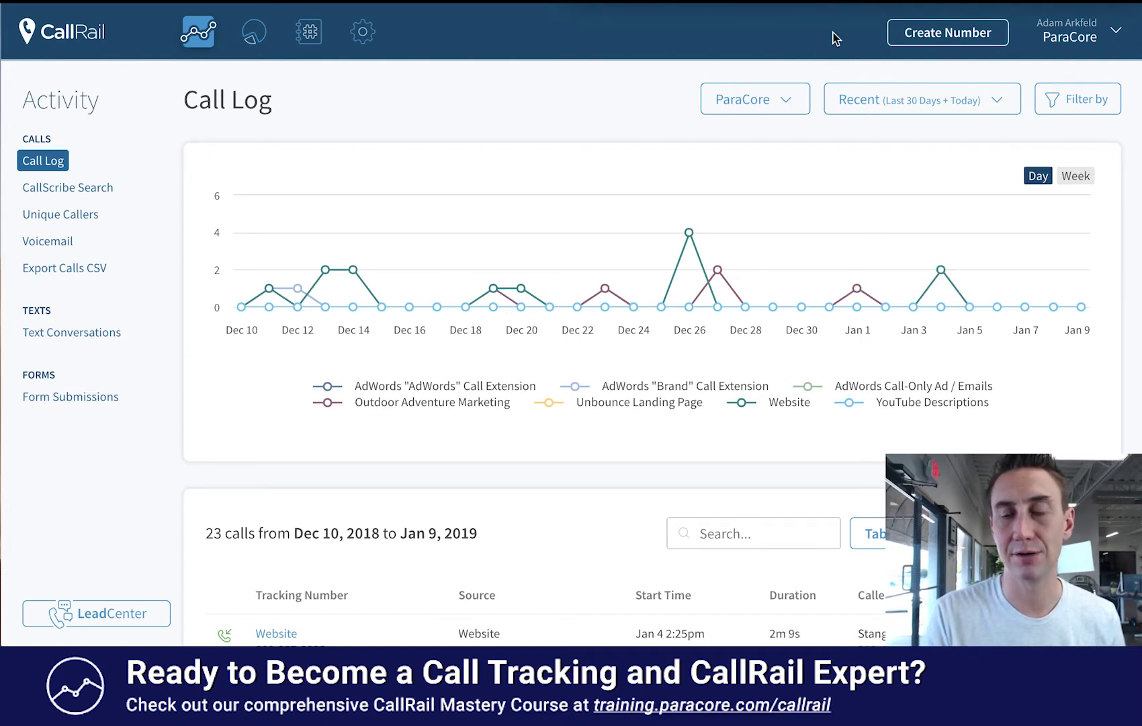
Step: Look over the account options, and view the Call Log chart by week and again by day
left_click(1093, 38)
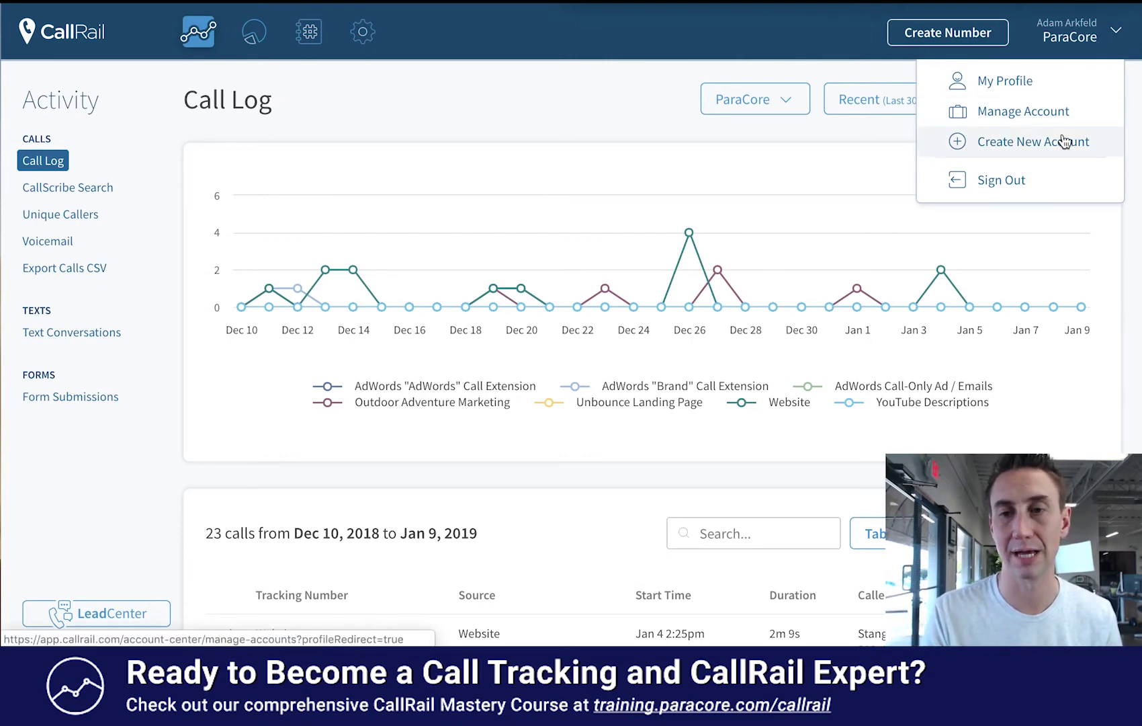
left_click(579, 111)
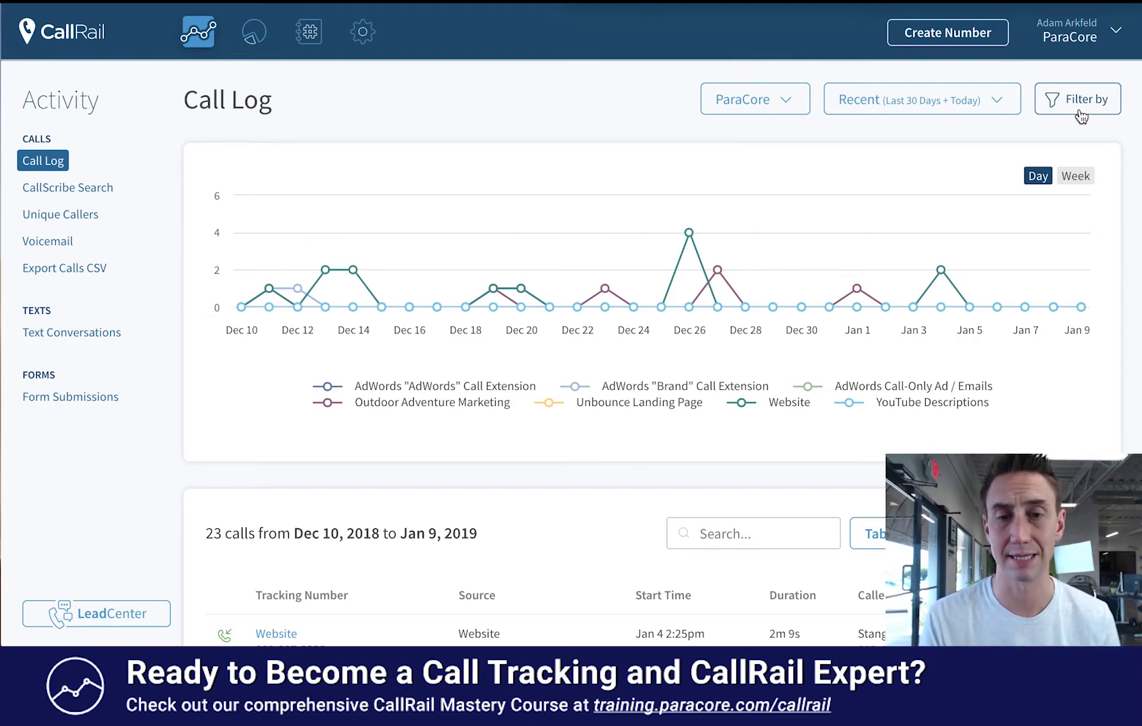
left_click(1081, 177)
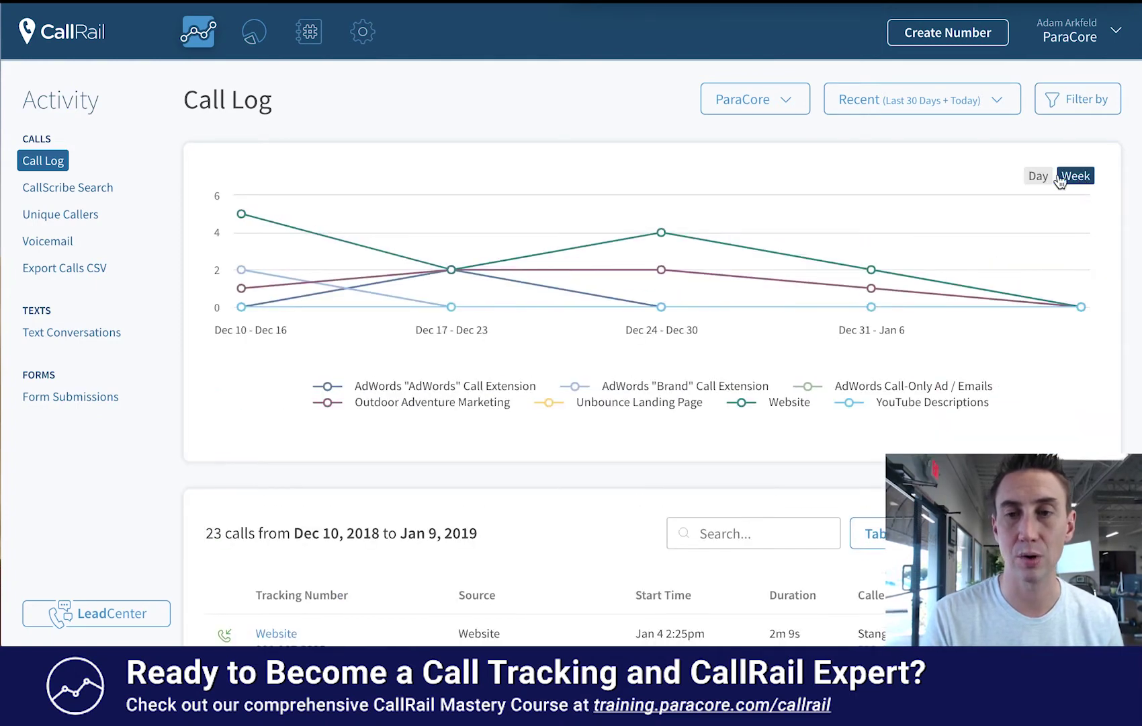
left_click(1041, 177)
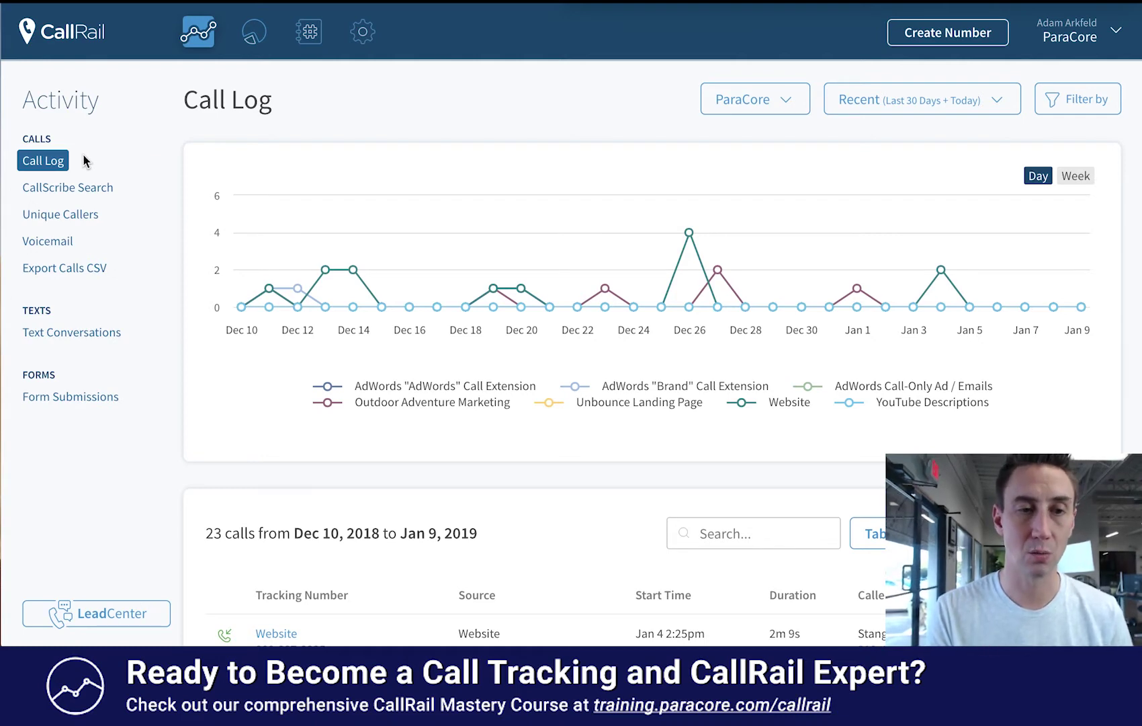
Step: View the CallScribe Search page and start the activation of CallScribe from it
left_click(105, 194)
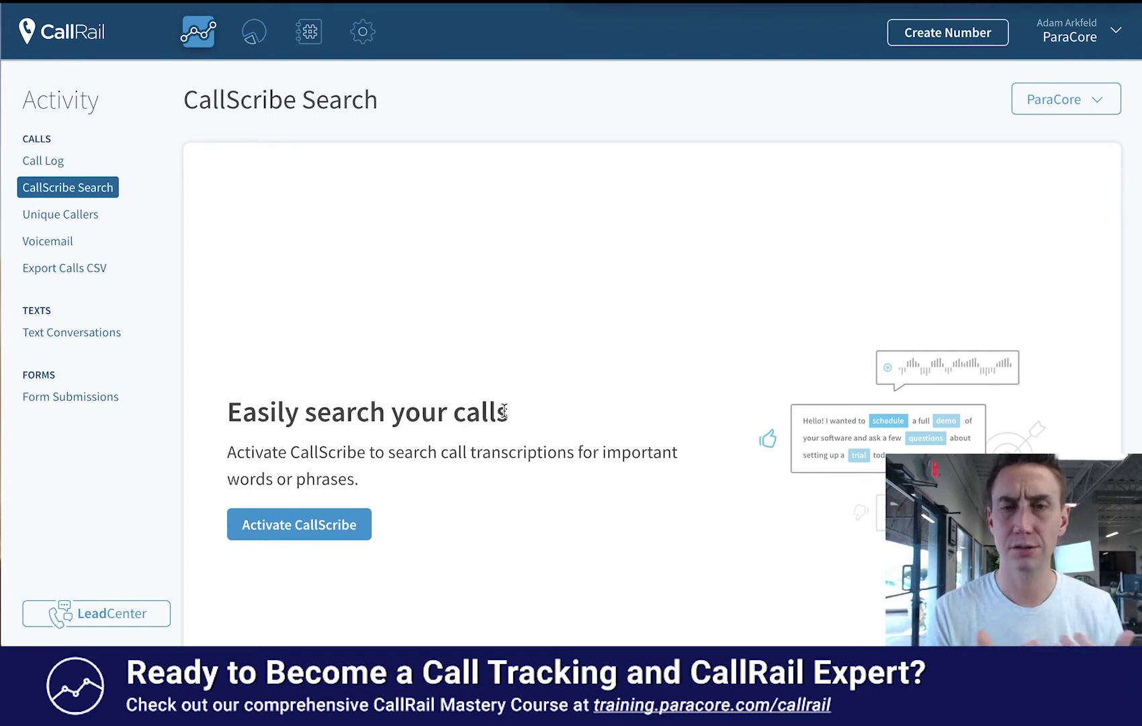
scroll(504, 411, "down", 2)
scroll(503, 411, "up", 2)
left_click(347, 515)
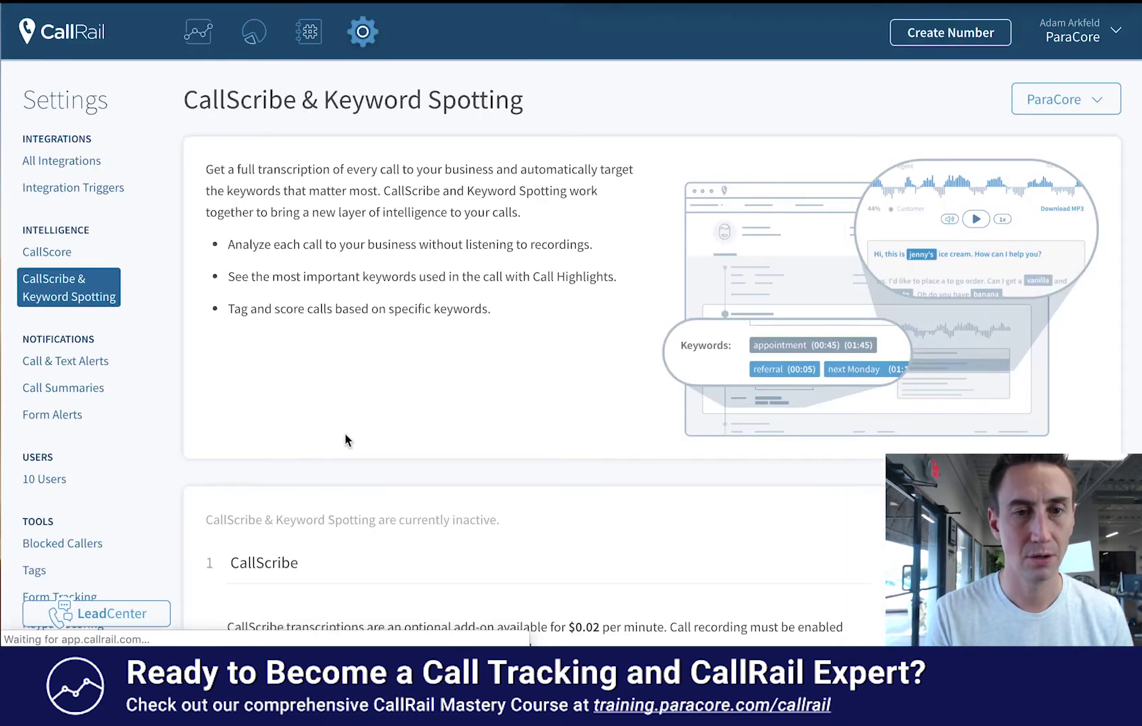
Step: Review the CallScribe and Keyword Spotting options and activate CallScribe with all calls transcribed
scroll(550, 298, "down", 1)
scroll(550, 295, "up", 1)
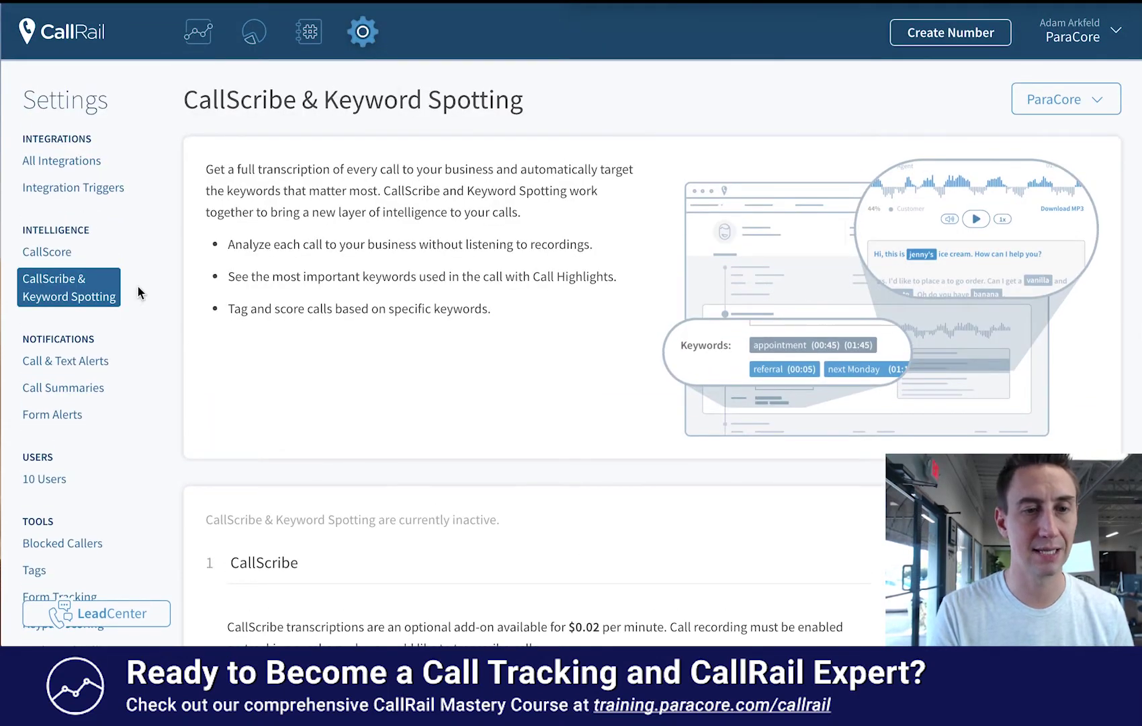
scroll(507, 241, "down", 2)
scroll(506, 244, "down", 4)
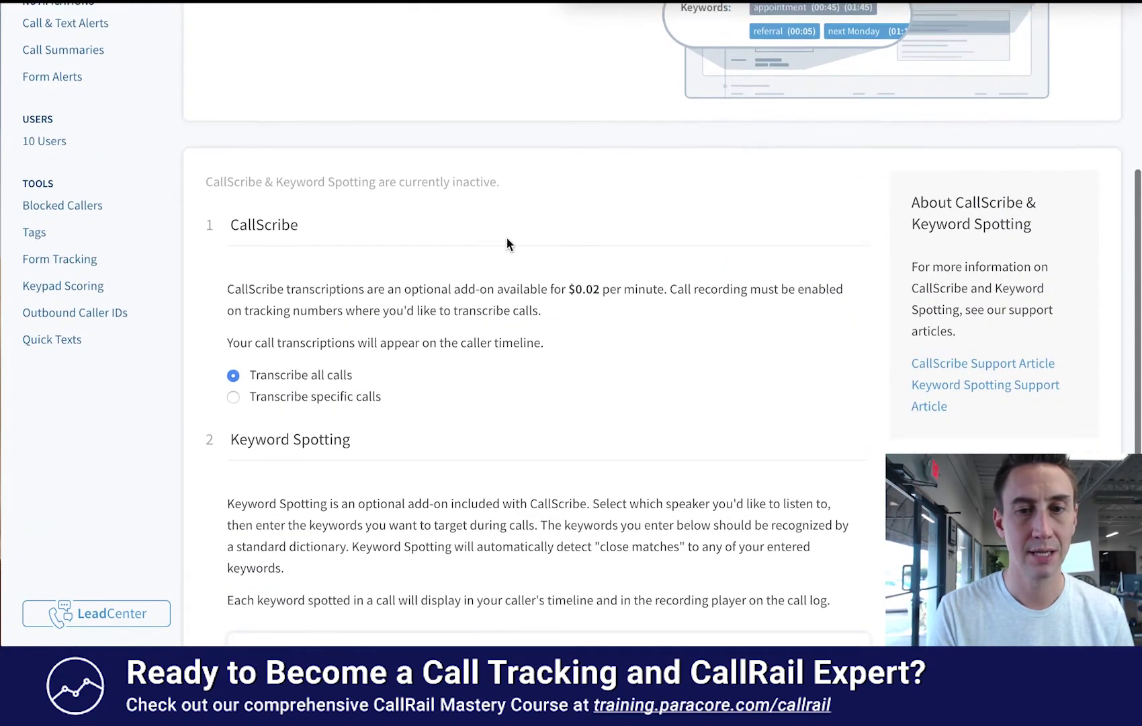
scroll(578, 389, "down", 5)
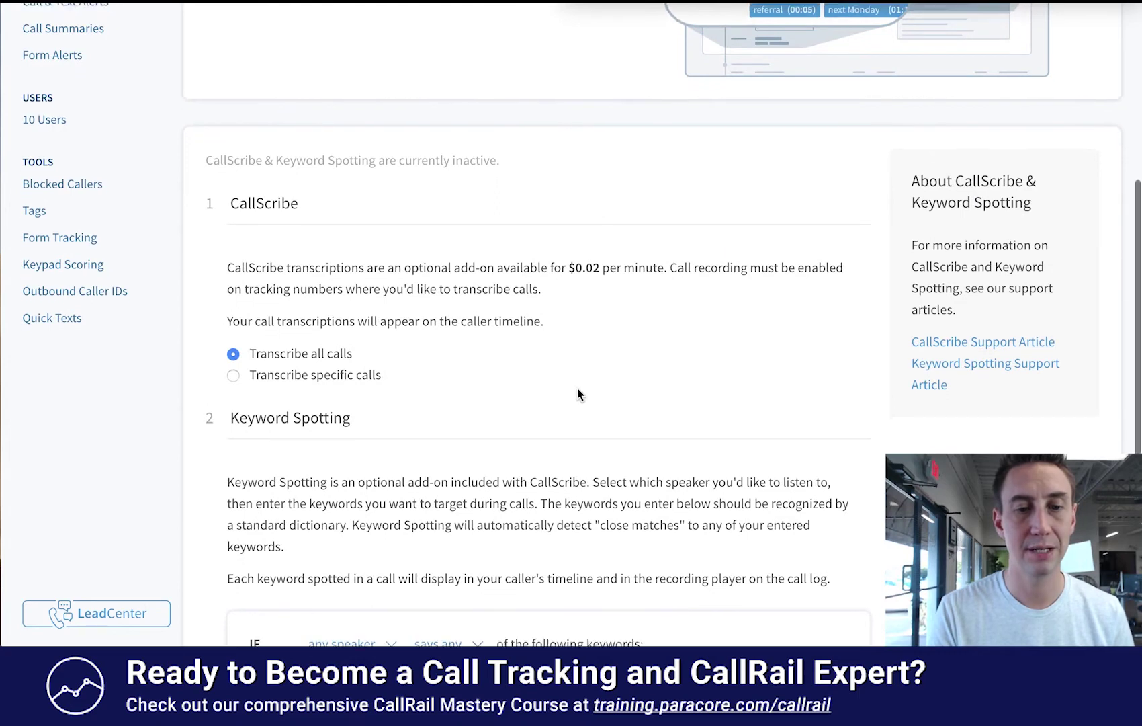
scroll(578, 395, "up", 4)
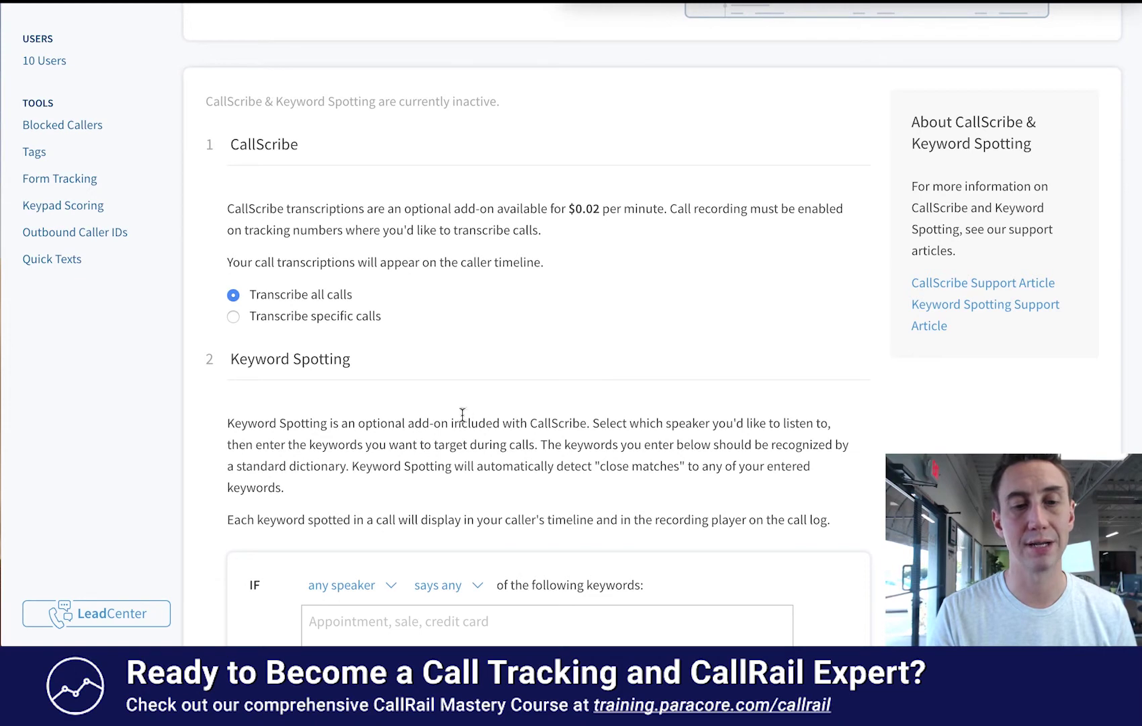
scroll(475, 415, "down", 2)
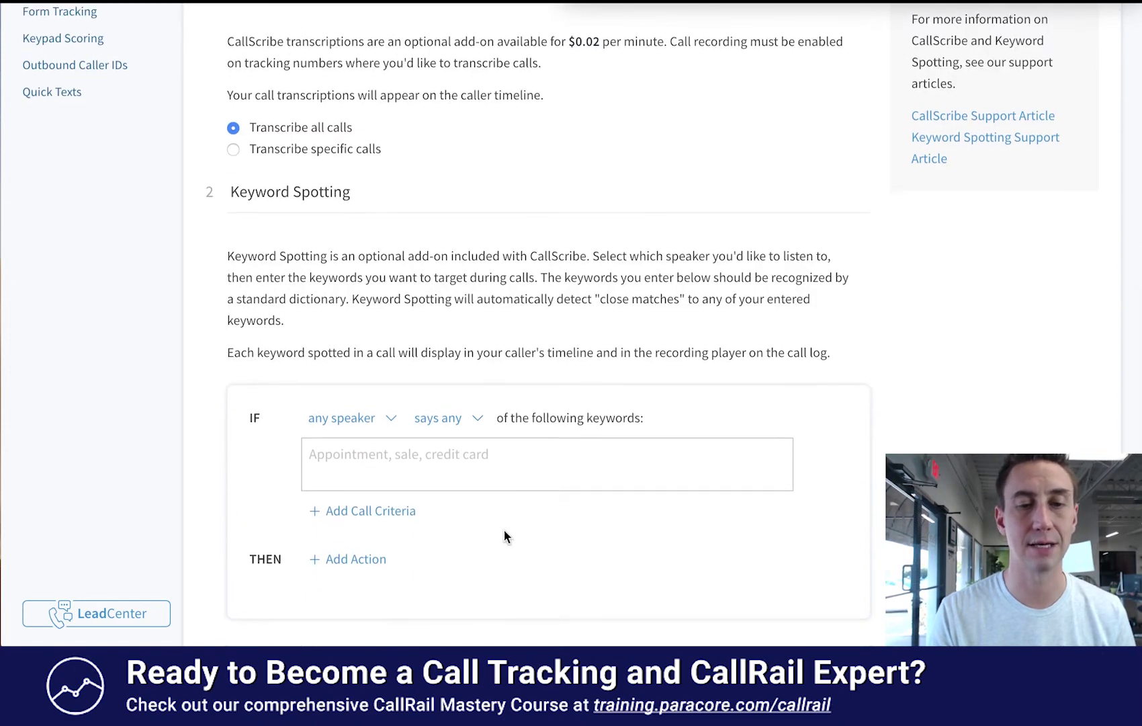
scroll(503, 530, "down", 2)
left_click(270, 583)
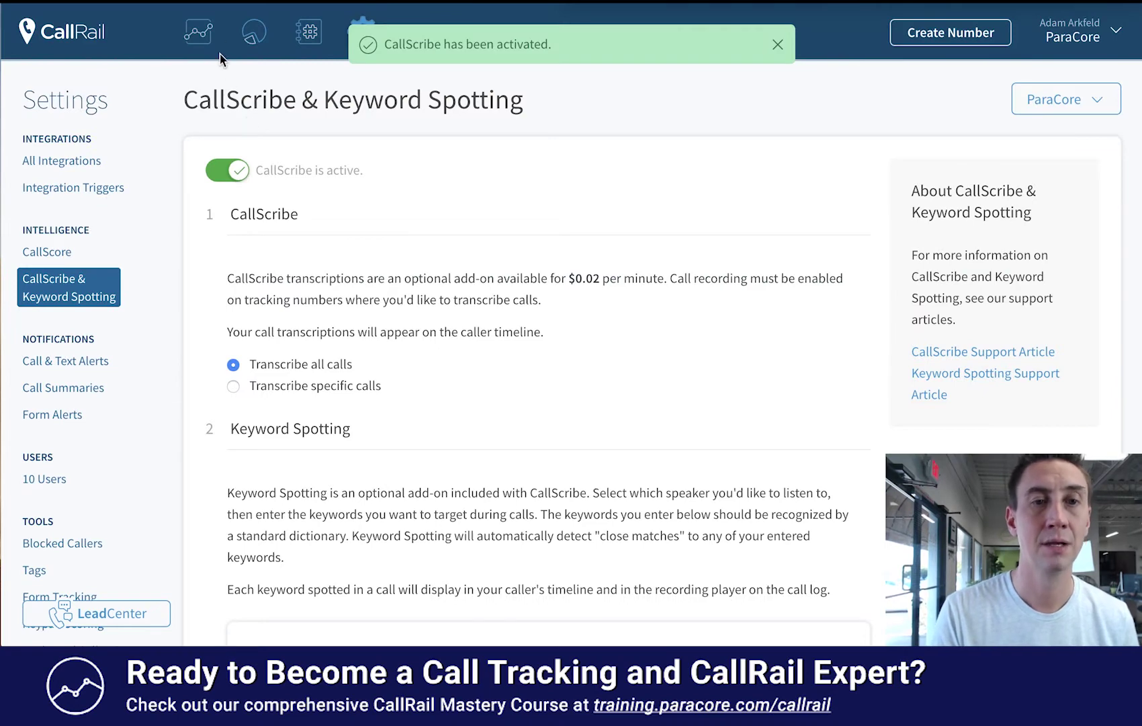
Step: Look through the Unique Callers, Voicemail, Text Conversations and Form Submissions pages of the account's activity
left_click(207, 37)
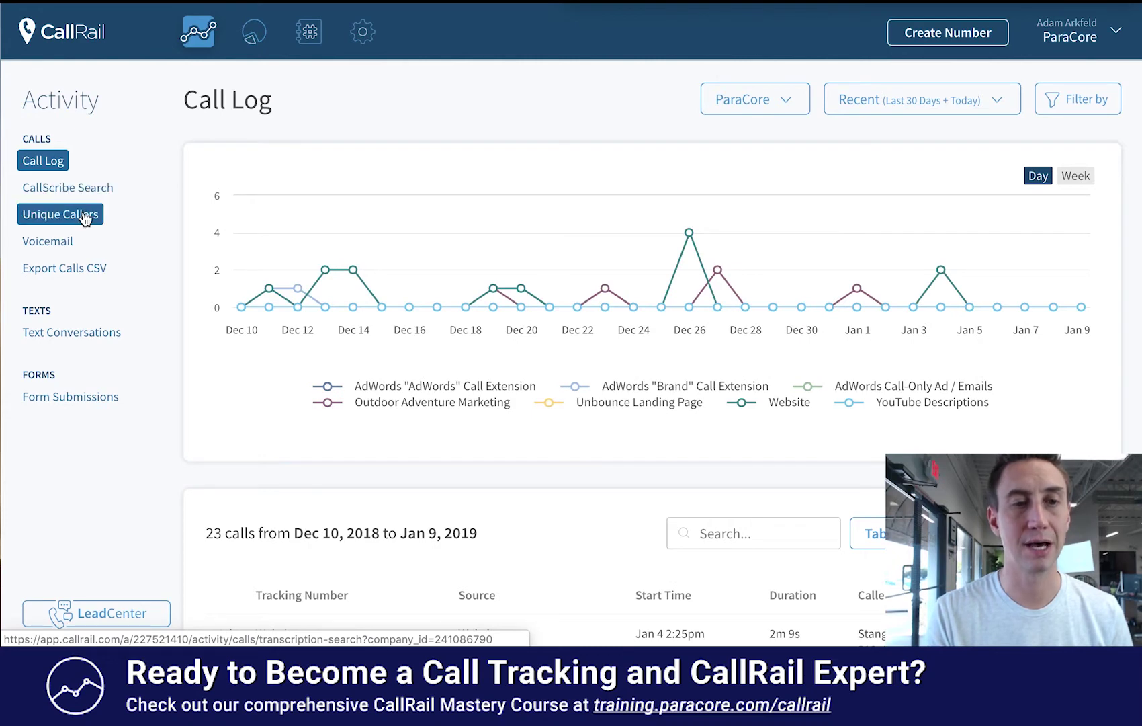
left_click(86, 218)
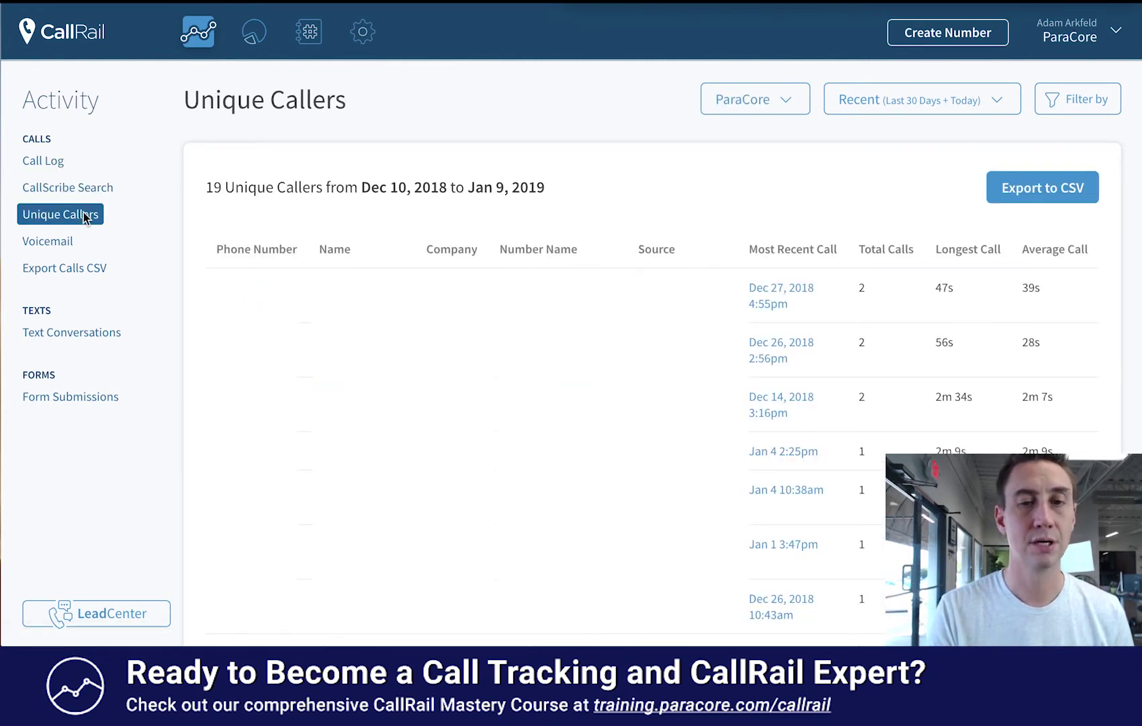
left_click(59, 245)
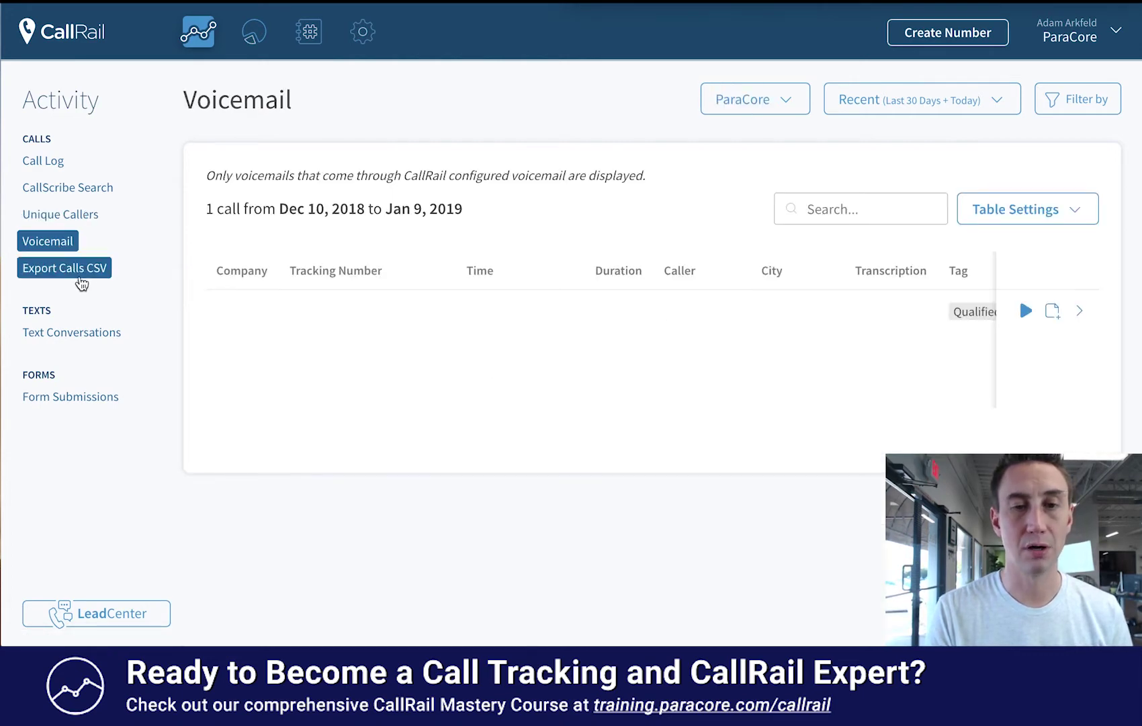
left_click(65, 333)
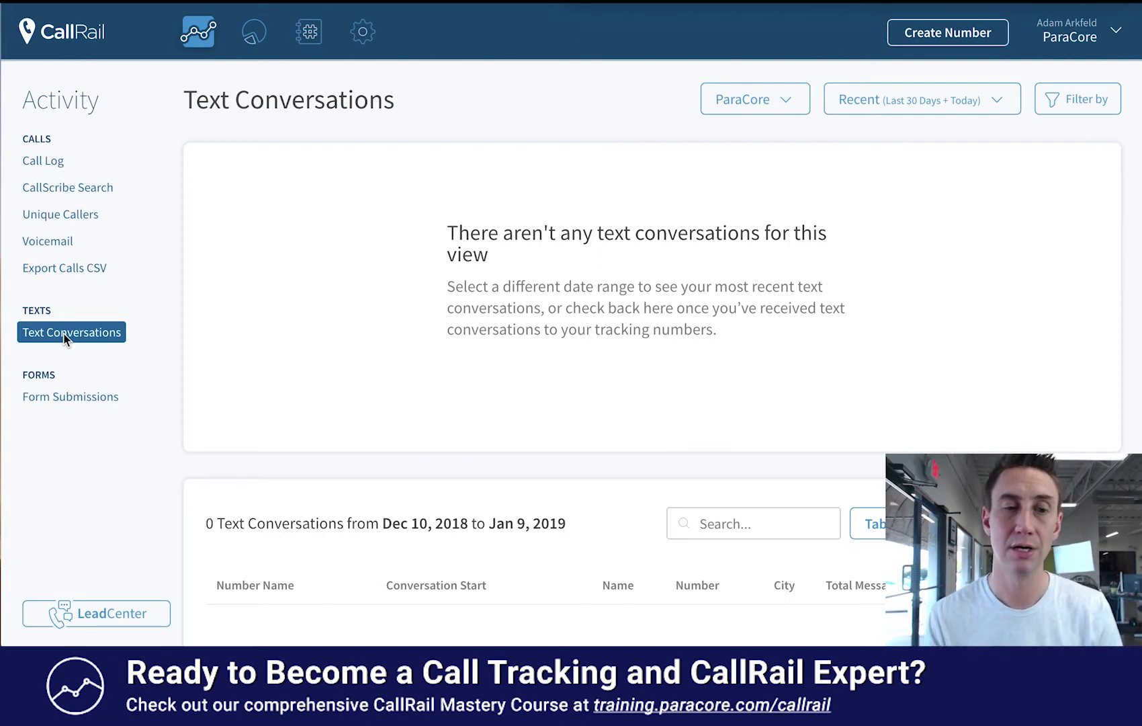
left_click(72, 397)
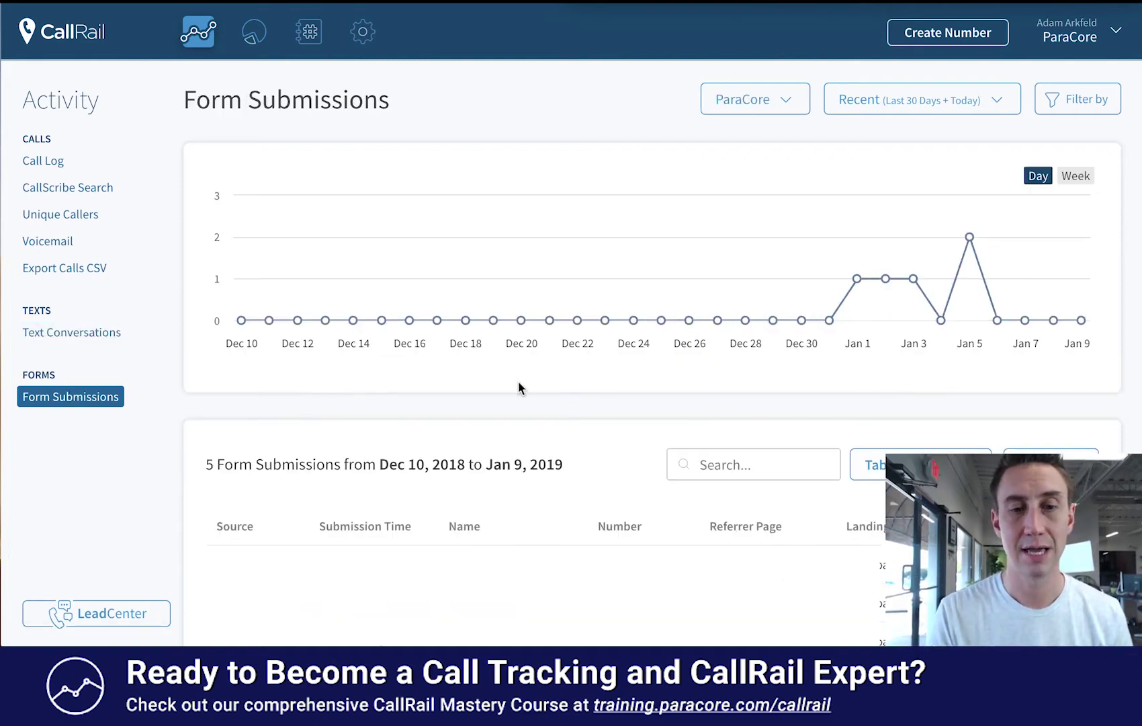
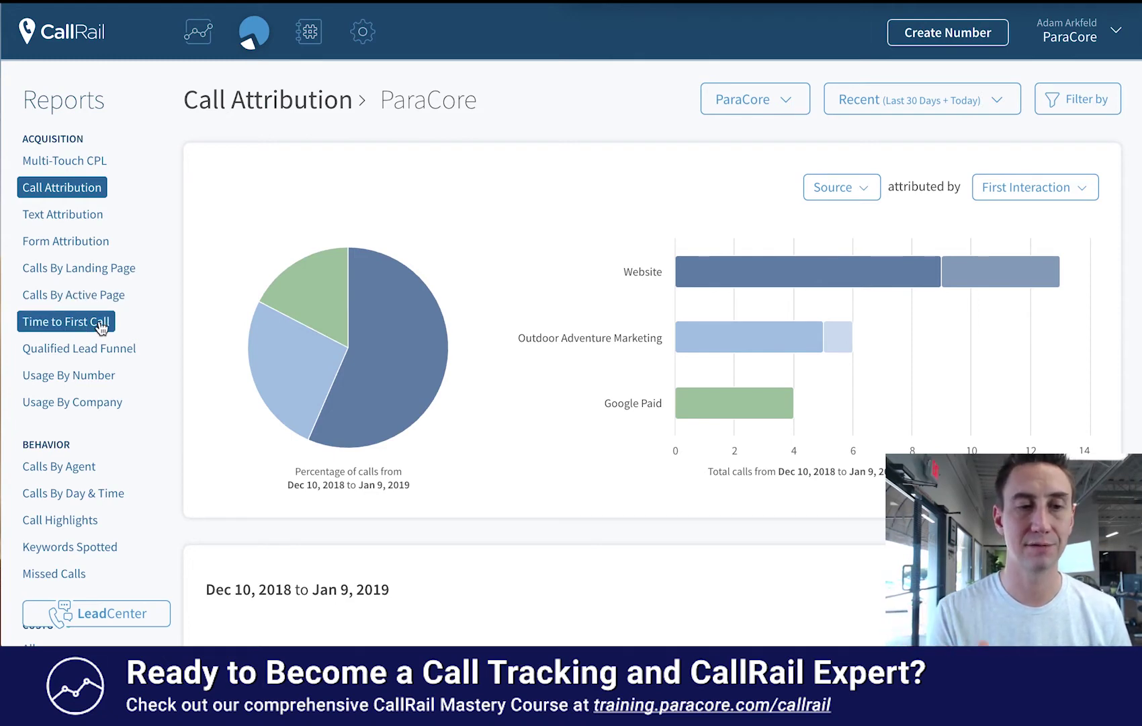
Step: View the Qualified Lead Funnel report and its breakdown of callers by initial source
left_click(105, 354)
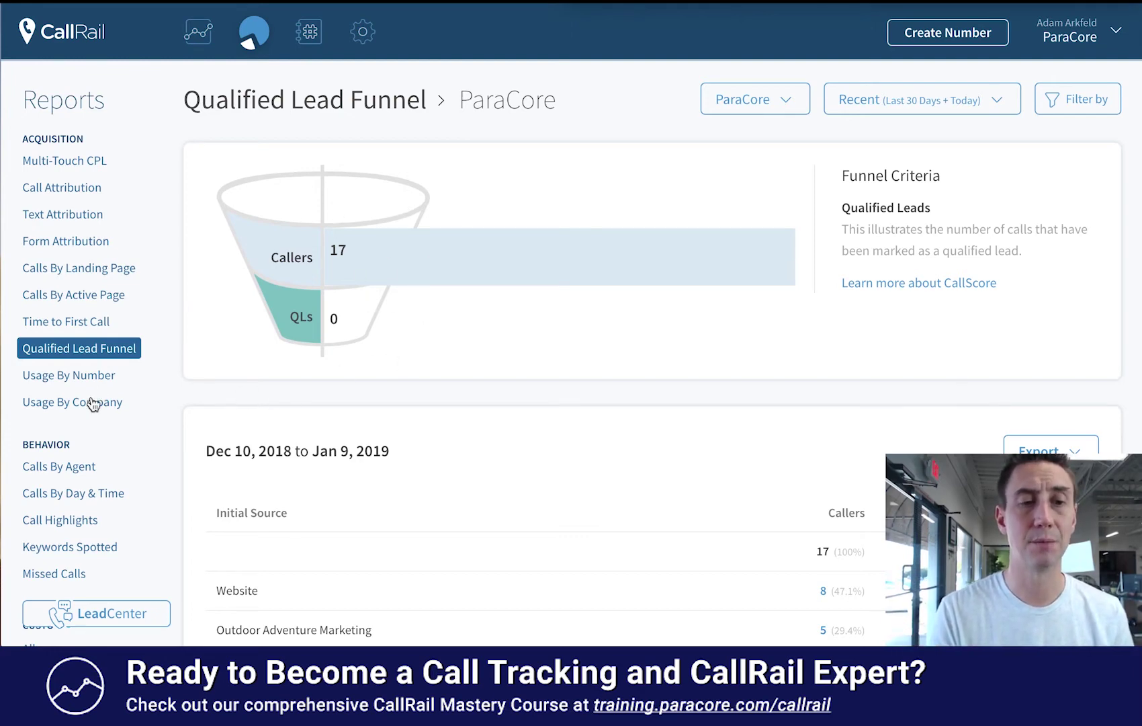
scroll(92, 326, "down", 1)
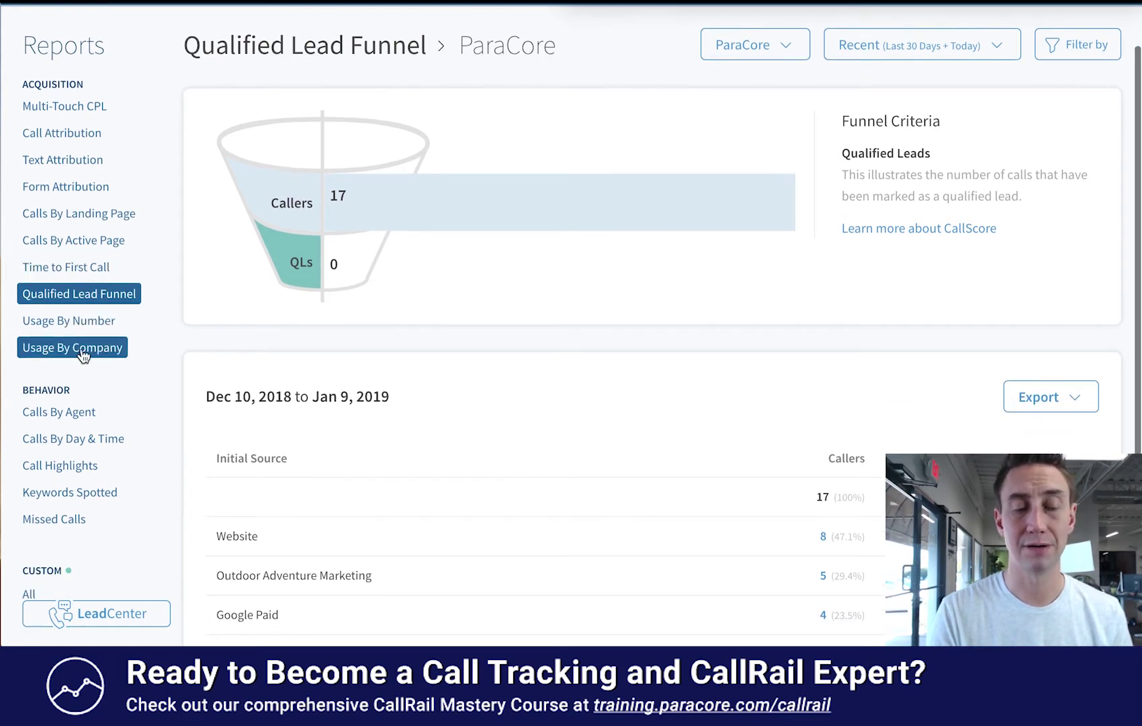
scroll(145, 289, "down", 2)
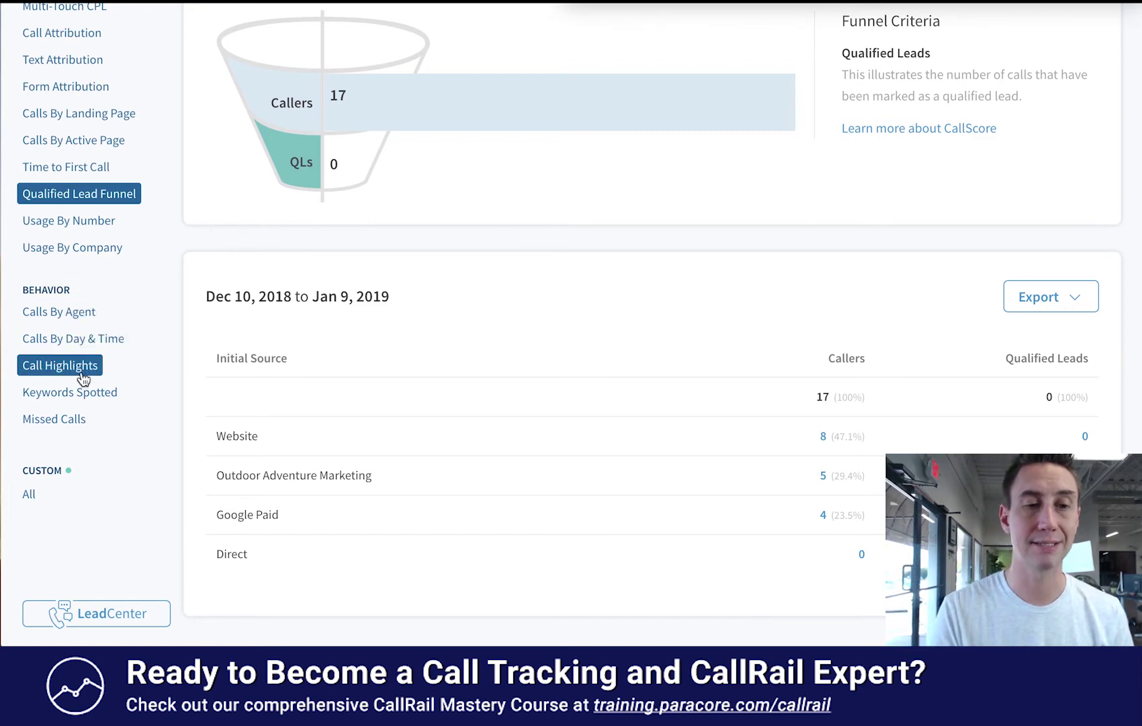
Step: Open the custom reports page, dismiss its introduction and look over the report types offered
left_click(31, 494)
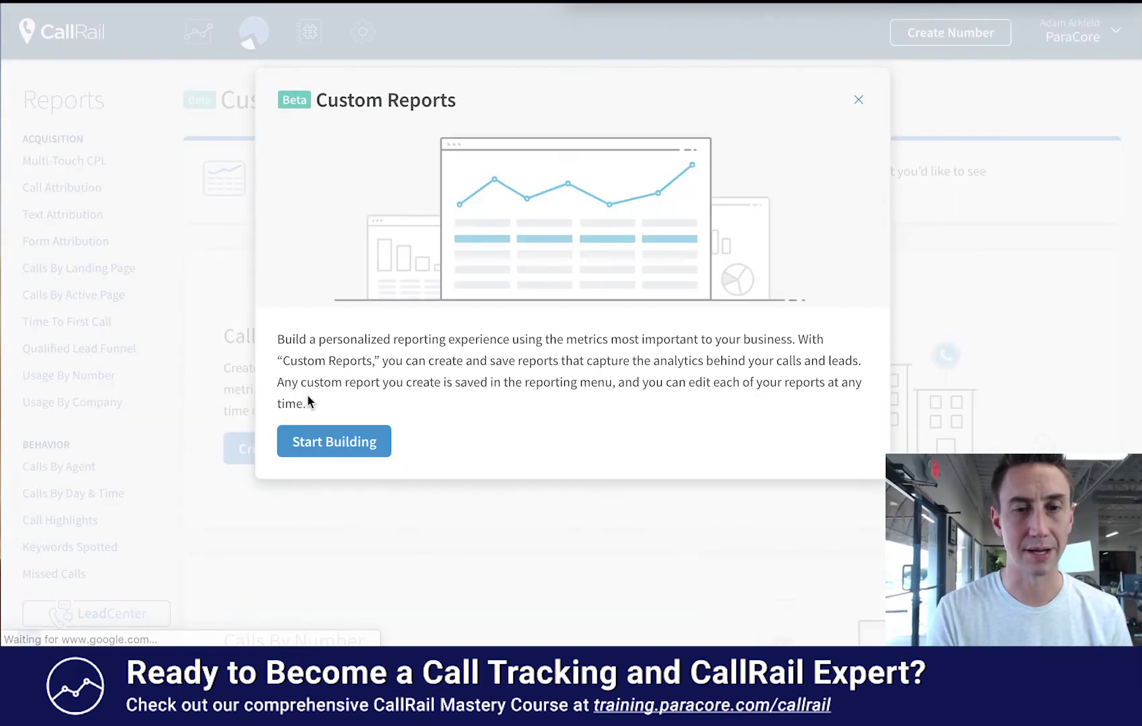
left_click(859, 102)
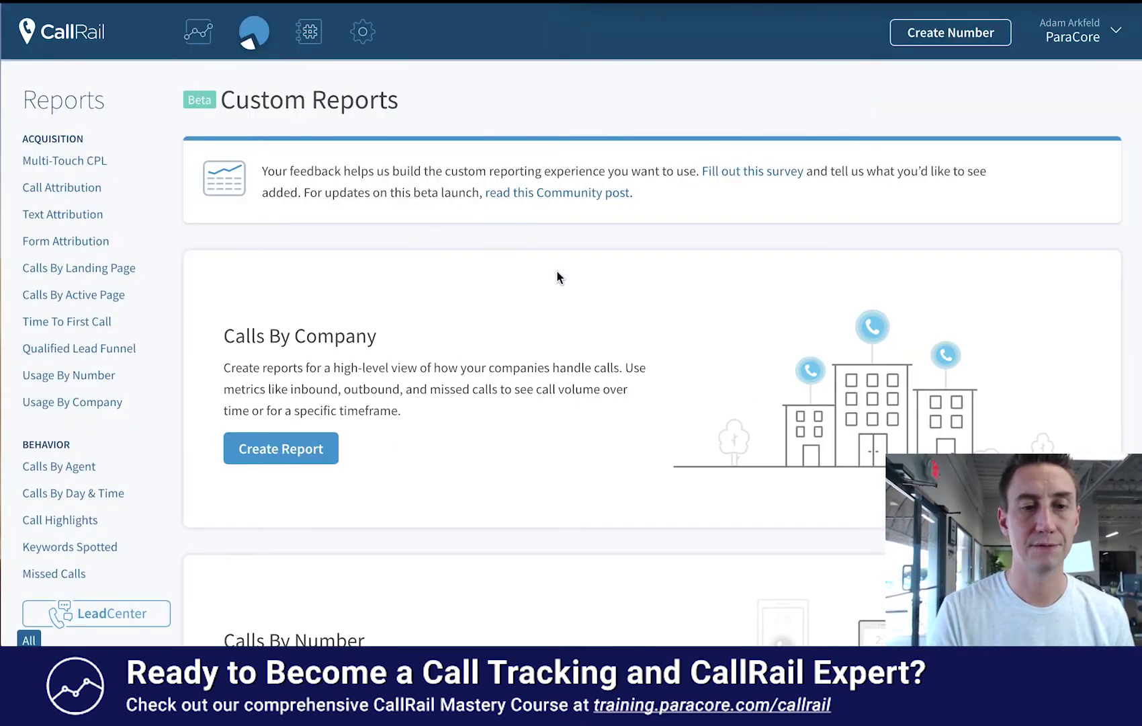
scroll(556, 270, "down", 2)
scroll(556, 270, "down", 3)
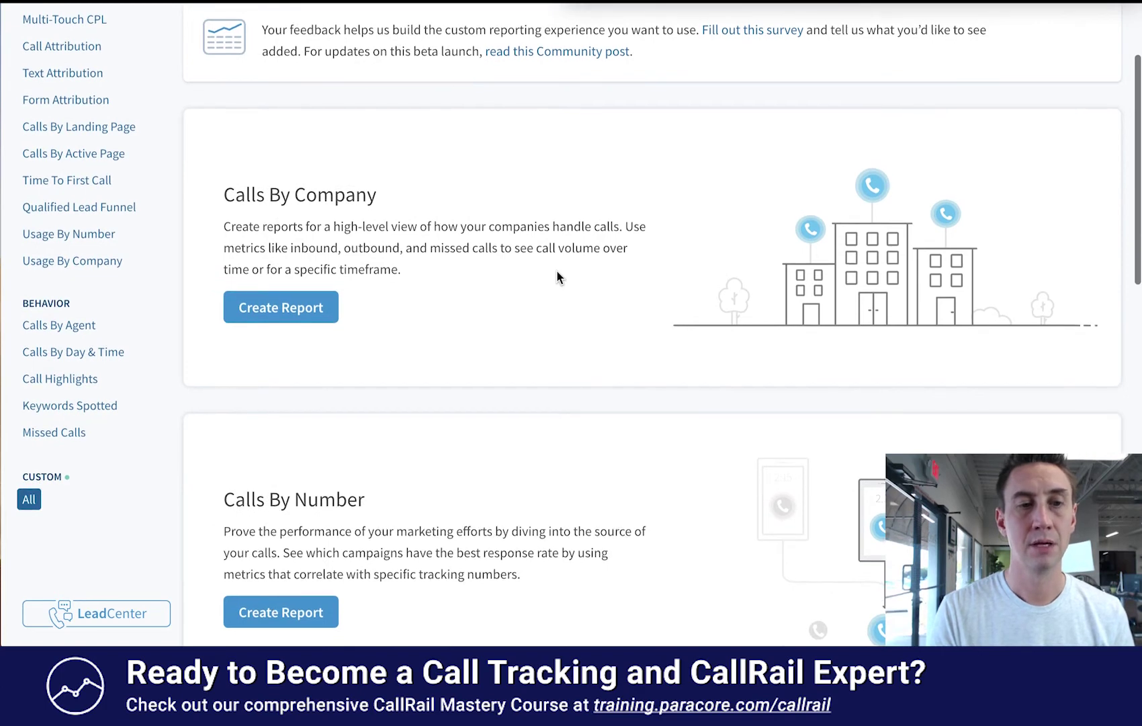
scroll(556, 270, "up", 5)
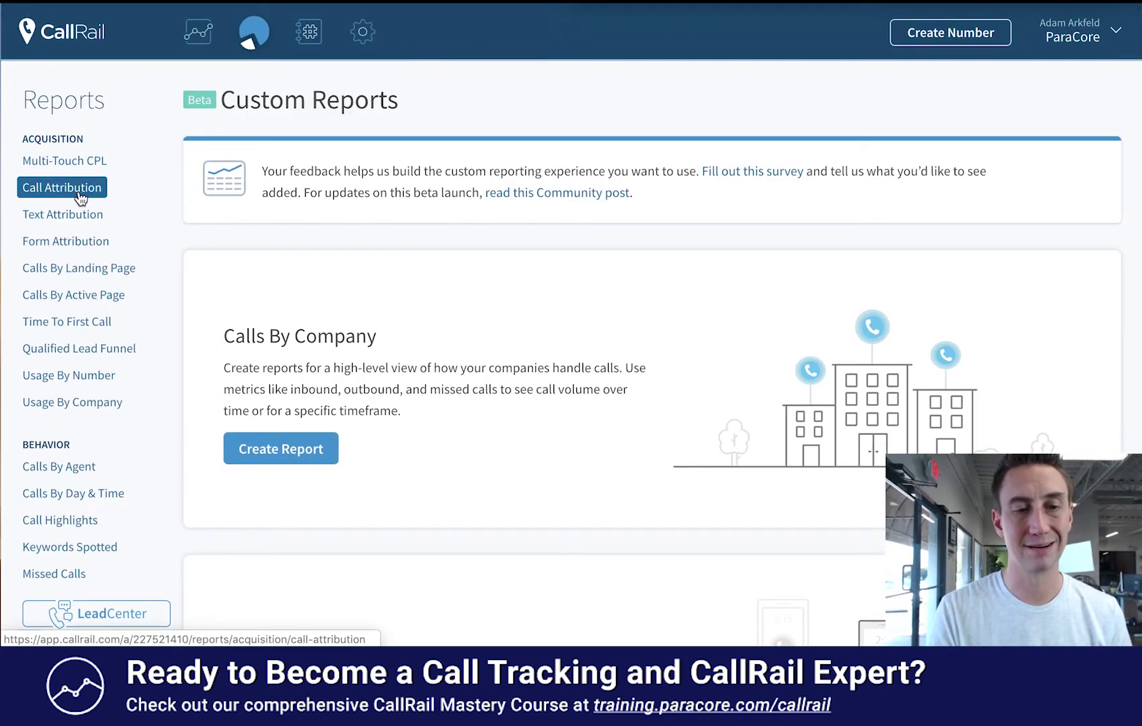
Step: Review the settings of the AdWords "AdWords" Call Extension tracking number, and view the list of call flows
left_click(310, 35)
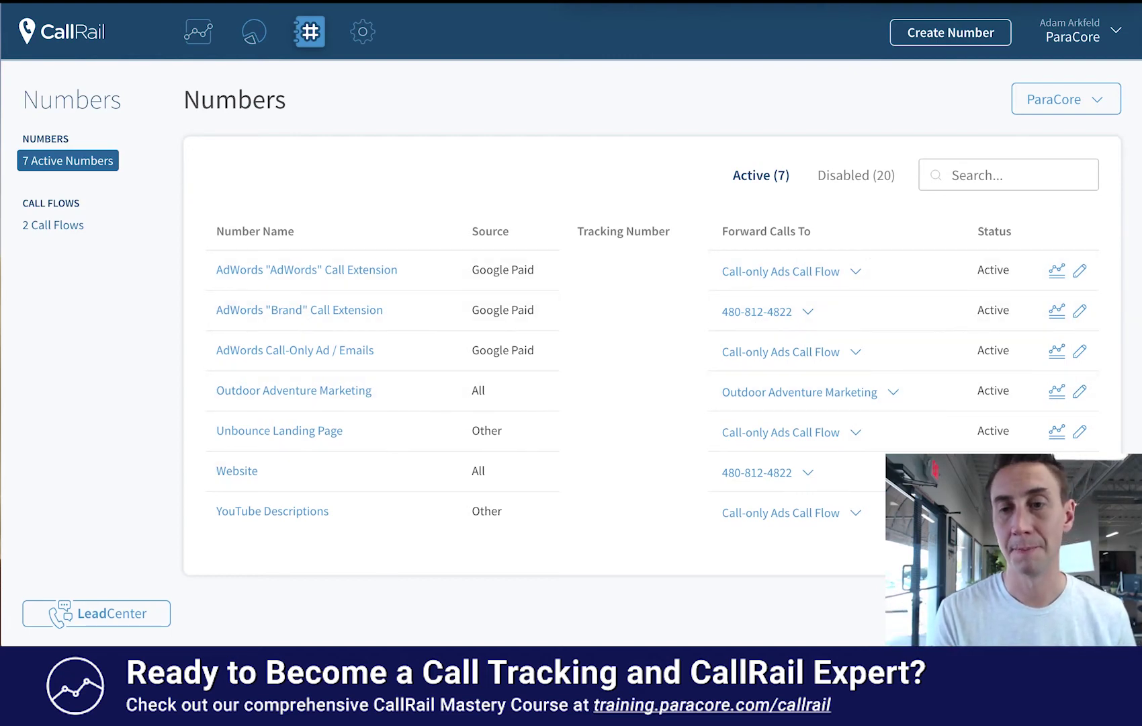
left_click(1078, 273)
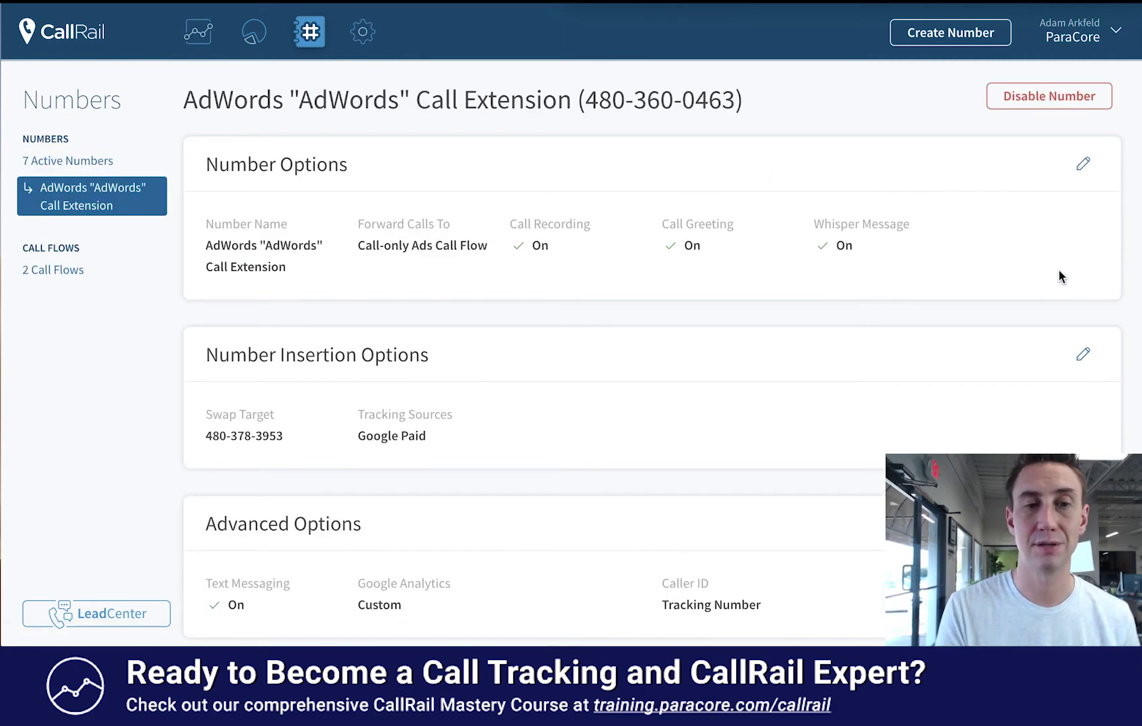
scroll(564, 332, "down", 2)
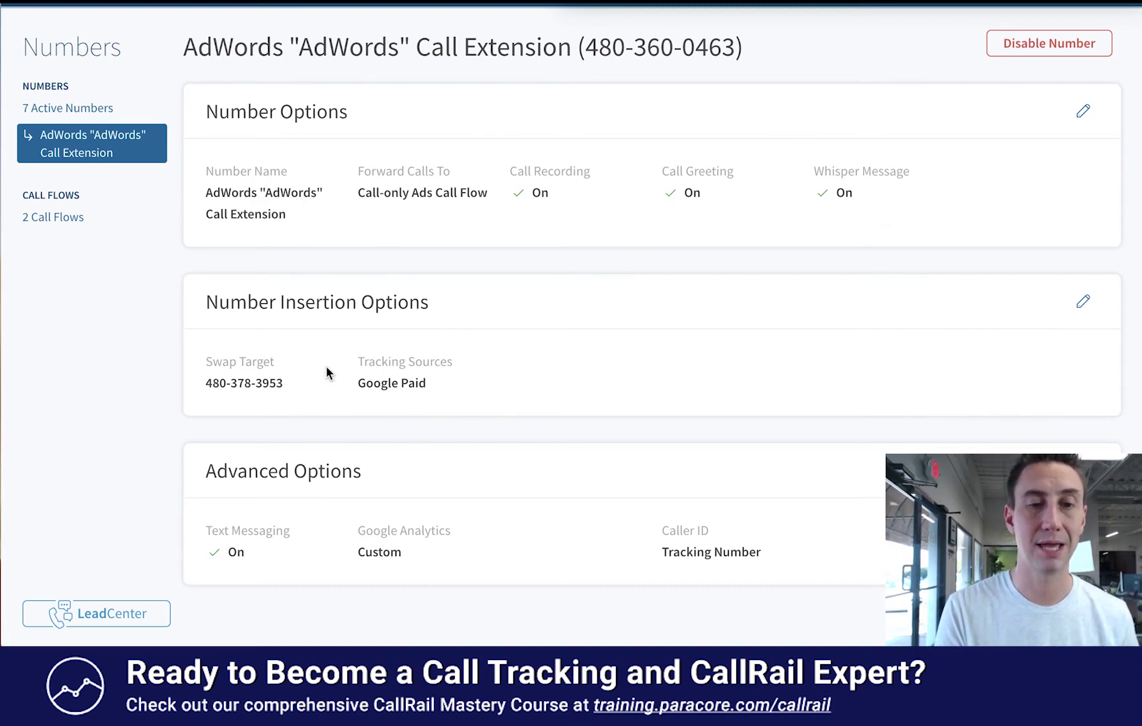
left_click(92, 106)
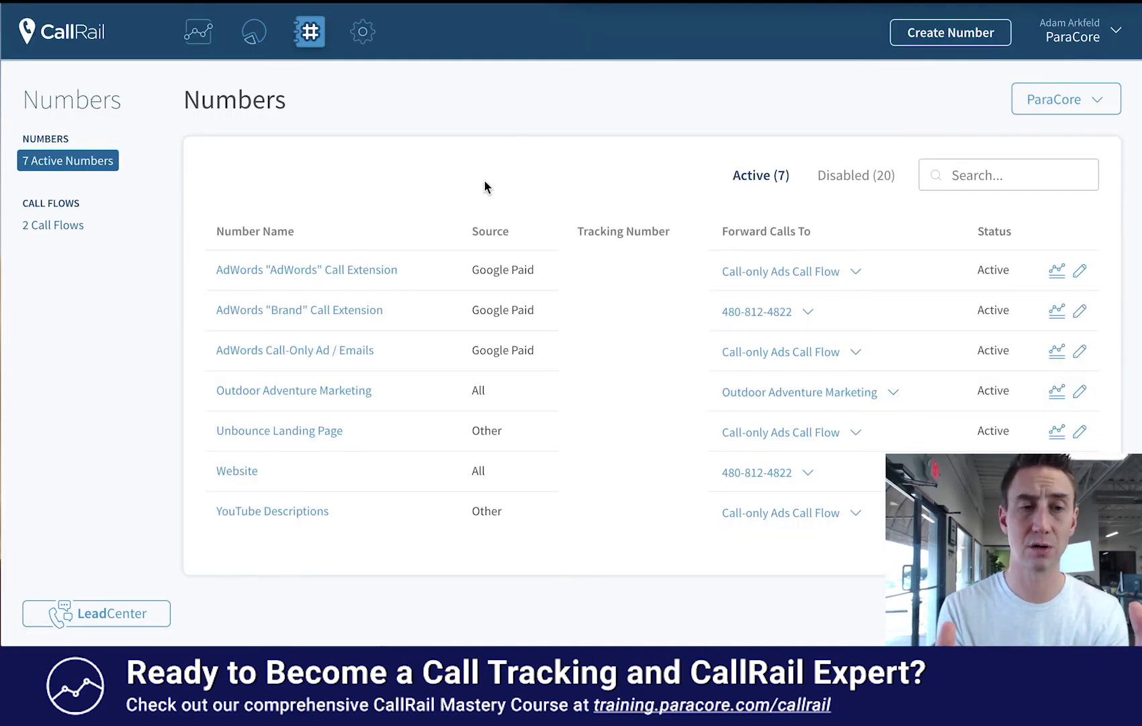
left_click(62, 230)
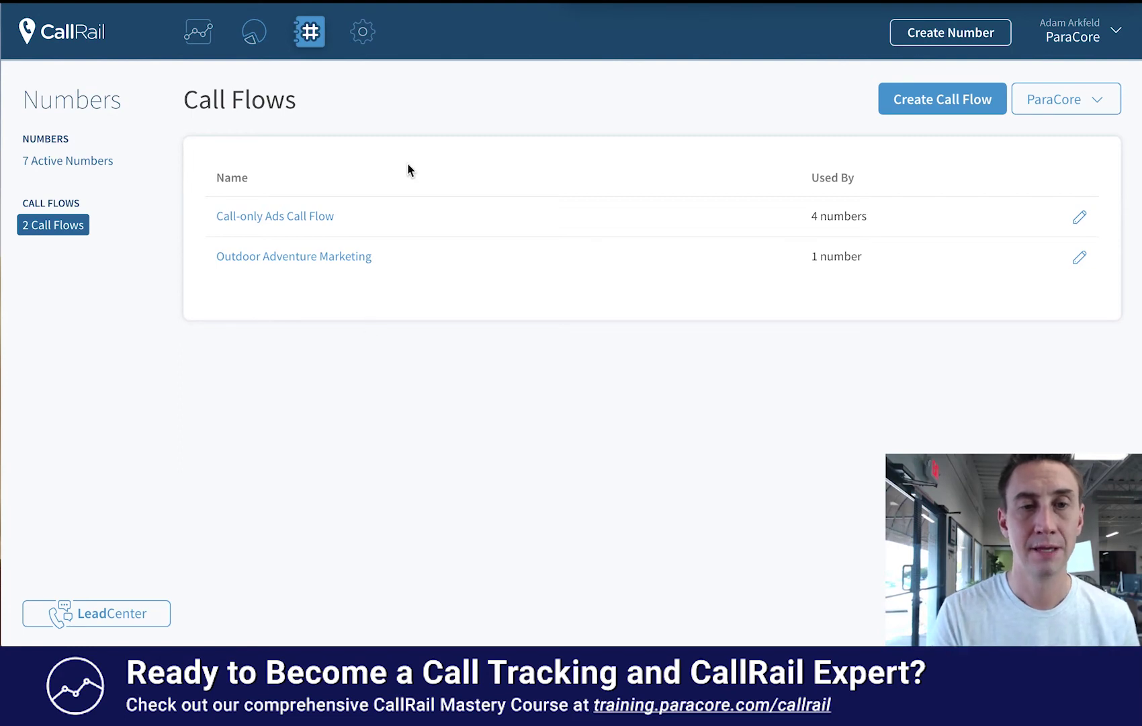
Step: Open the integrations settings and browse the popular and full lists of available integrations
left_click(374, 44)
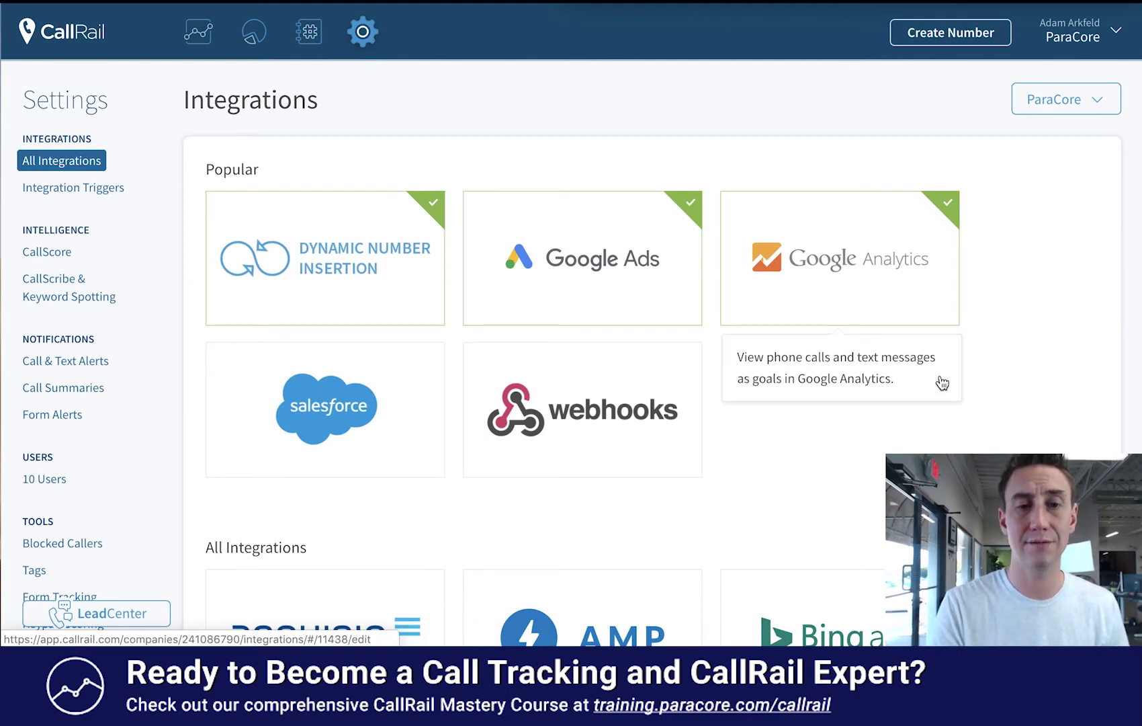
scroll(938, 383, "down", 3)
scroll(1001, 290, "down", 3)
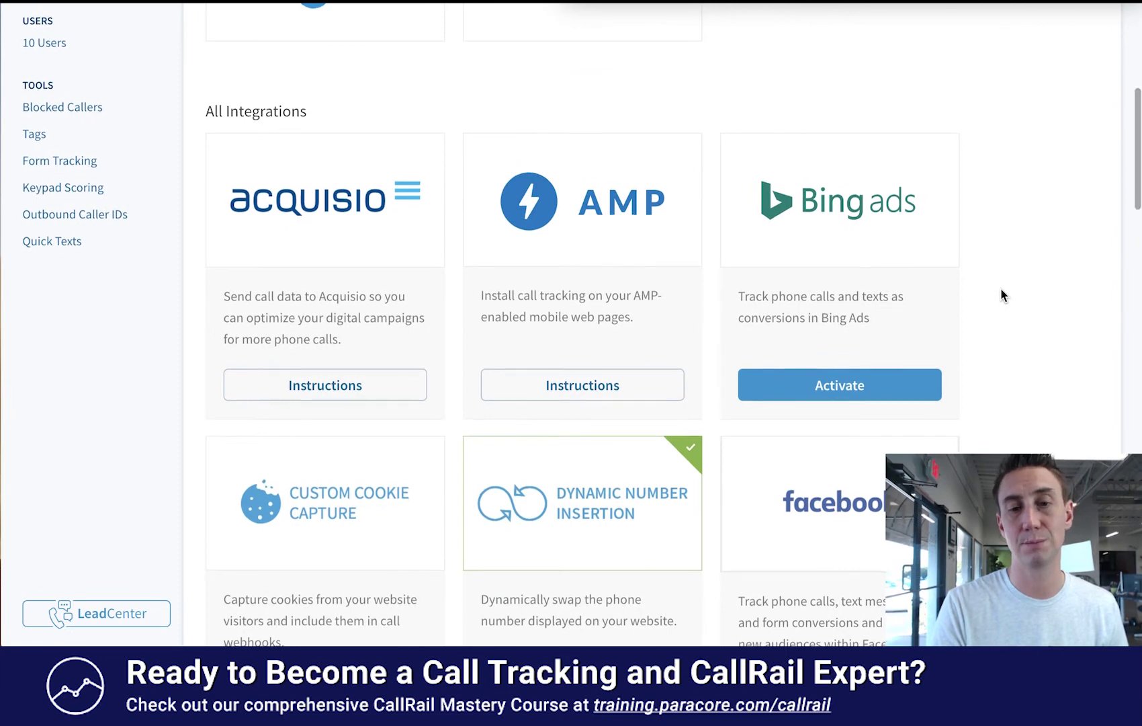
scroll(1001, 290, "down", 5)
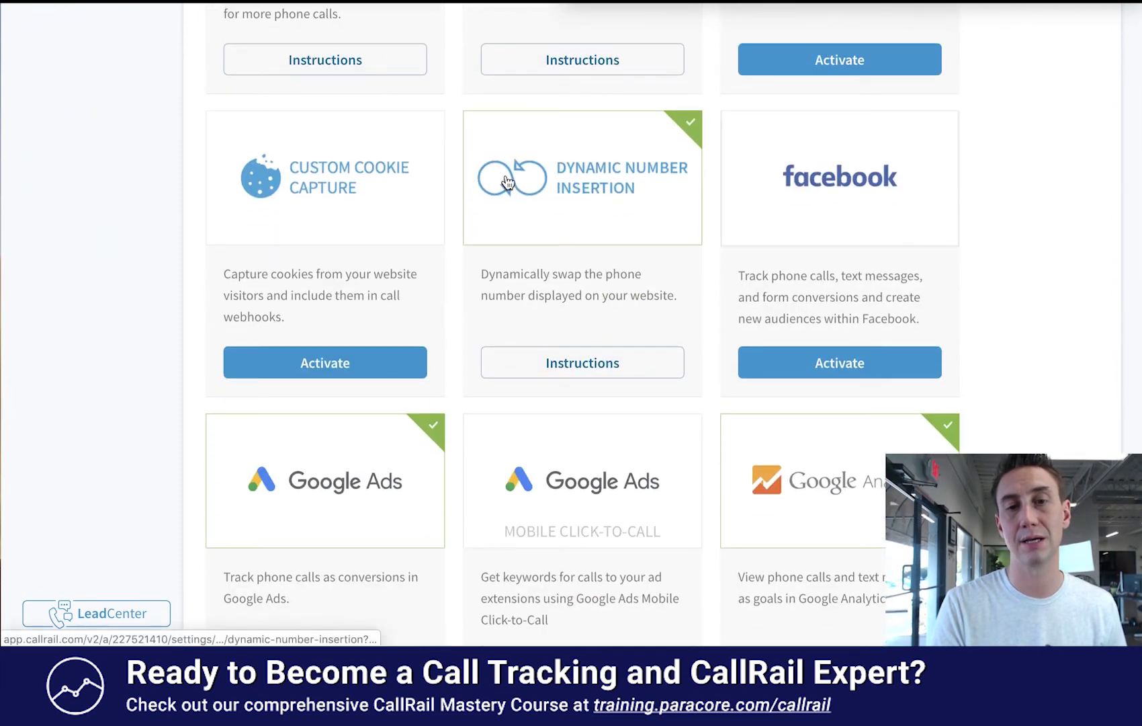
scroll(1012, 200, "down", 3)
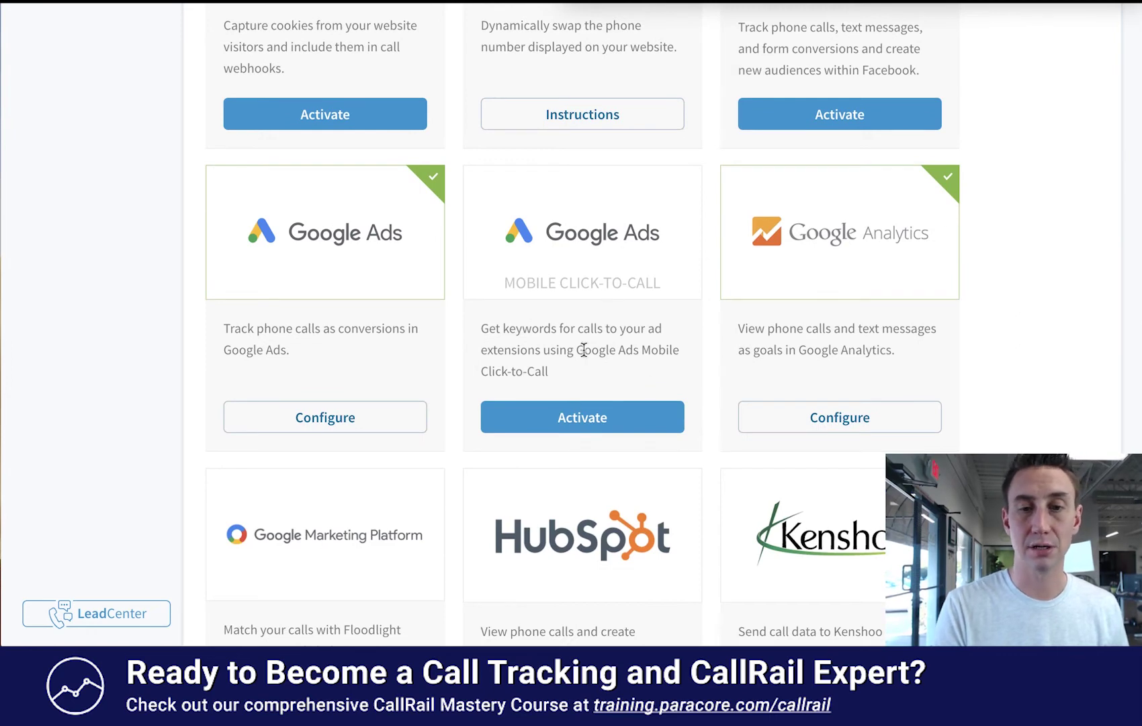
scroll(1049, 187, "down", 2)
scroll(1049, 183, "down", 5)
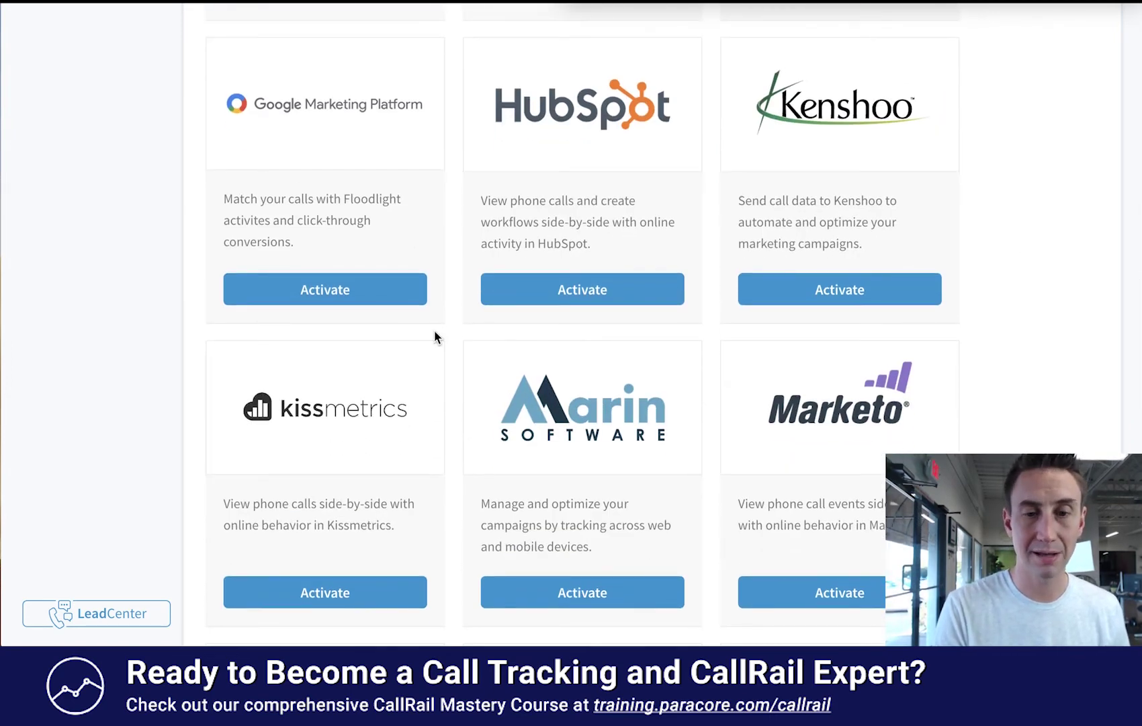
Step: Look through the remaining available integrations down to WordPress, and return to the popular ones
scroll(1051, 215, "down", 6)
scroll(1053, 211, "down", 8)
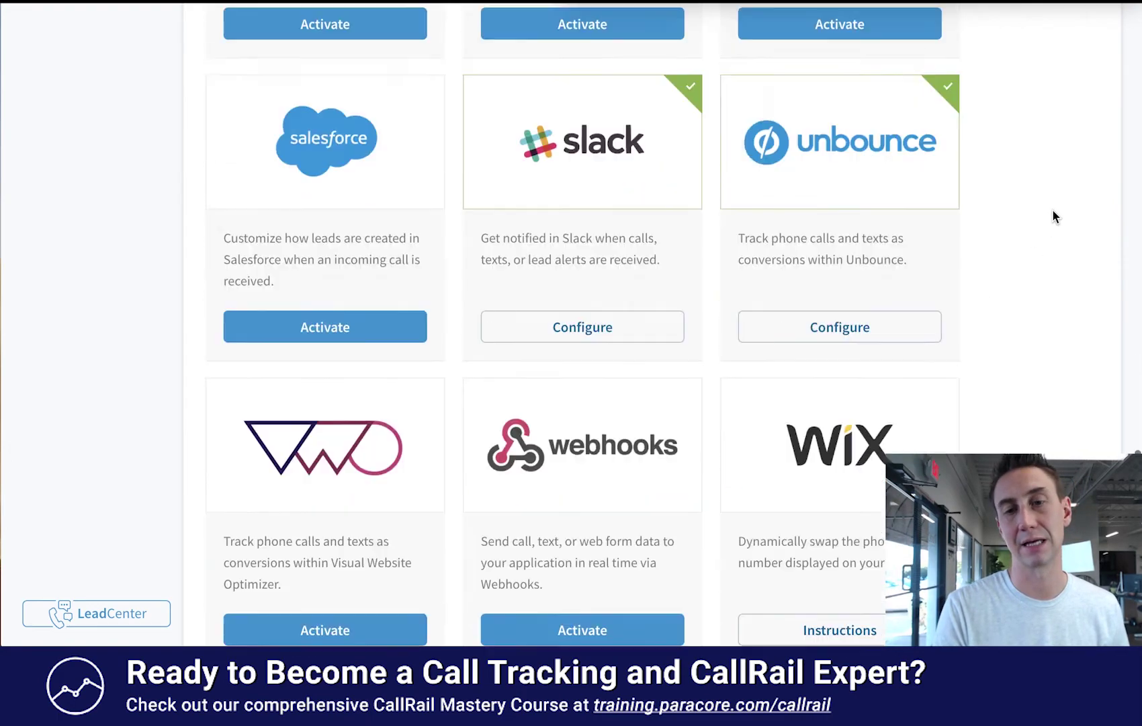
scroll(1052, 210, "up", 1)
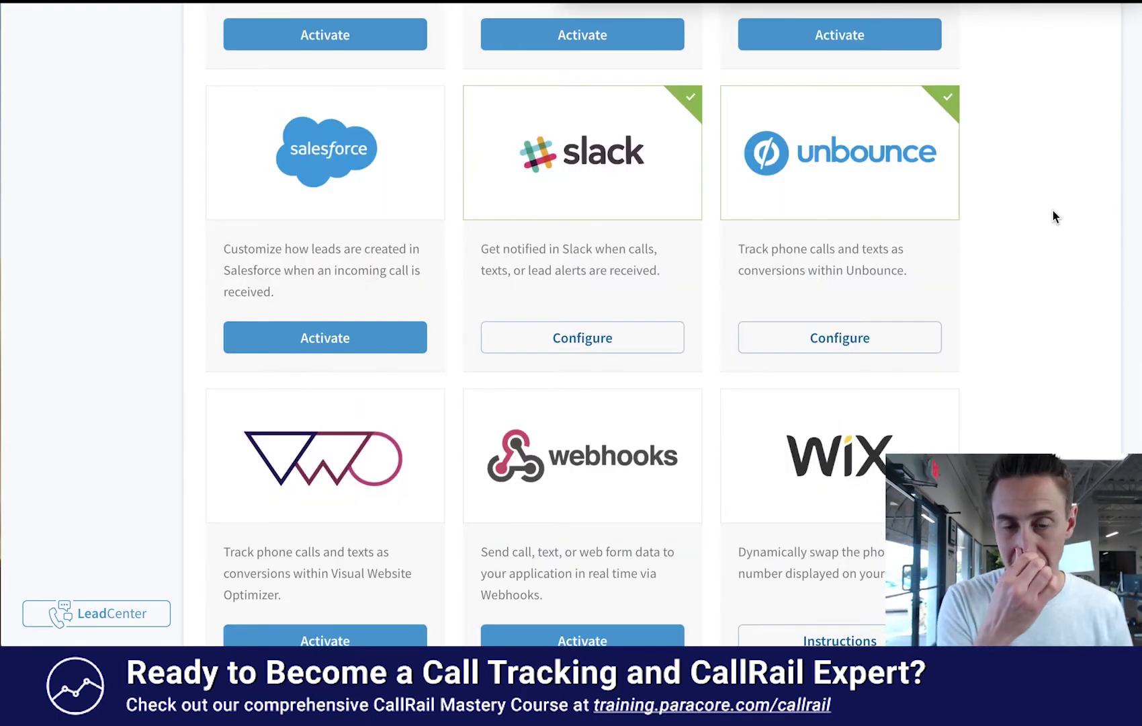
scroll(1053, 210, "down", 3)
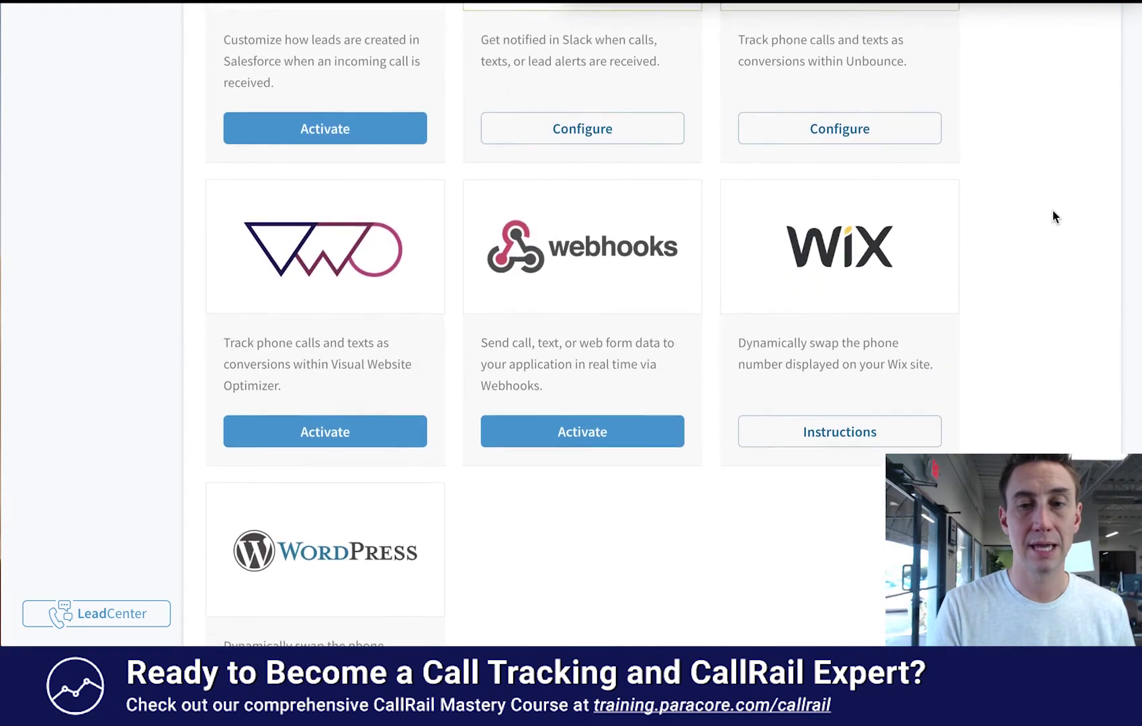
scroll(1053, 210, "up", 20)
scroll(1053, 210, "up", 9)
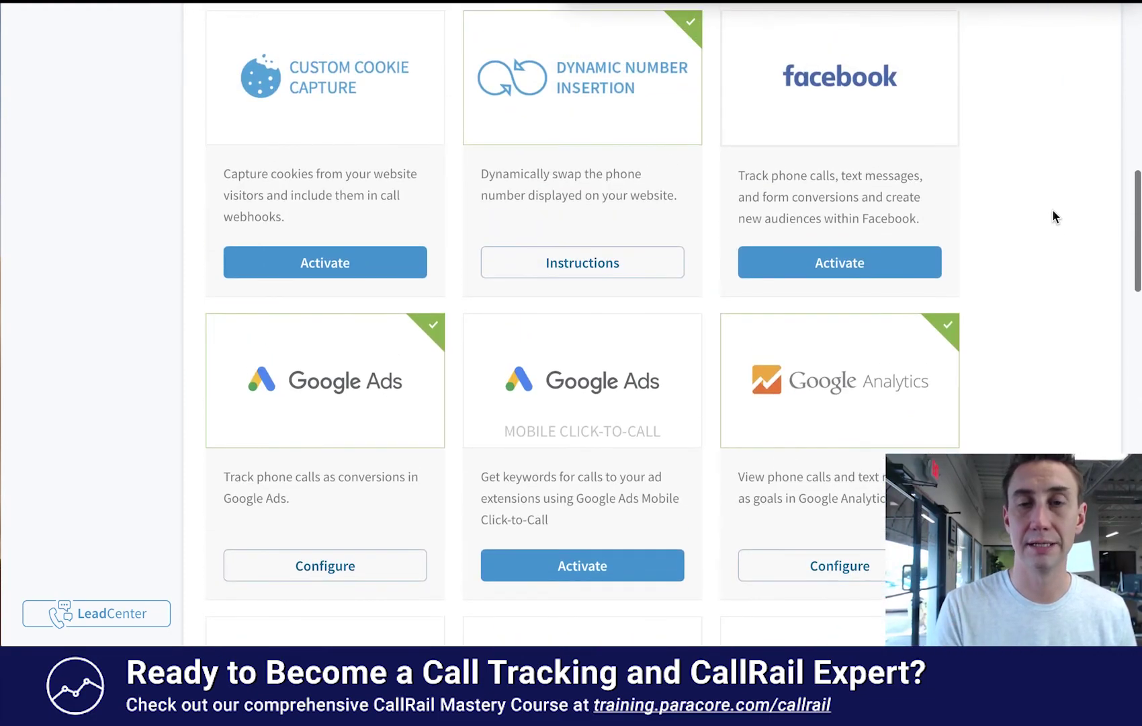
scroll(1053, 211, "up", 7)
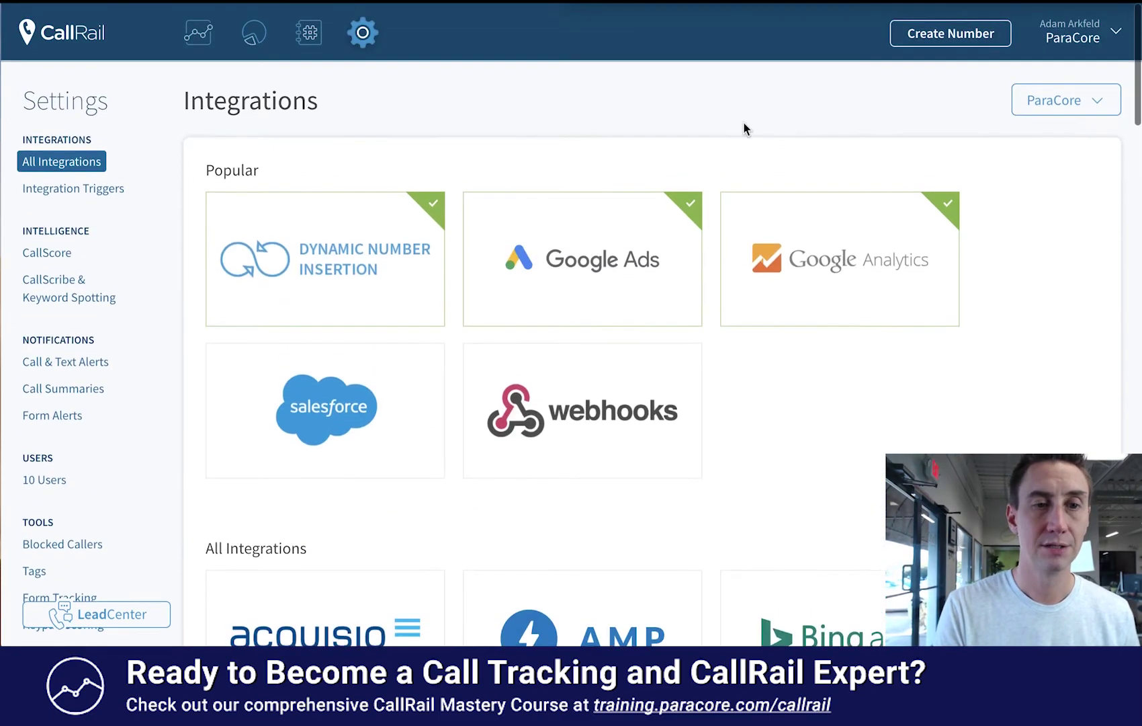
Step: View the integration trigger settings, and review the CallScore description and its classification criteria
left_click(89, 200)
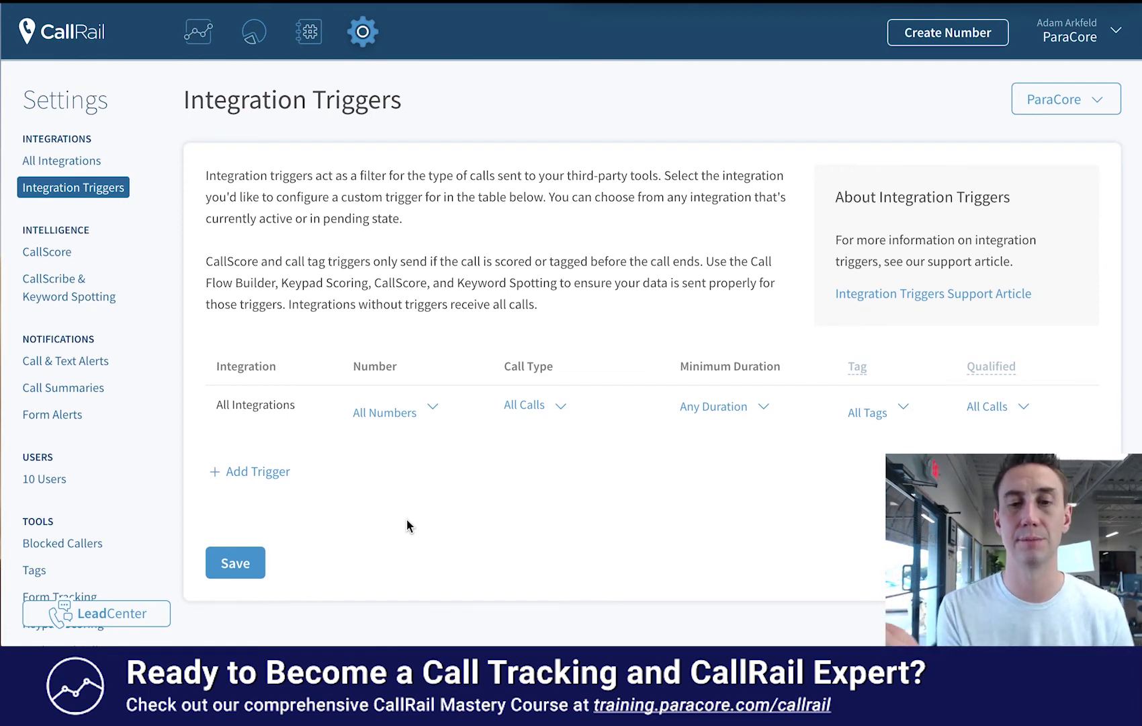
left_click(47, 252)
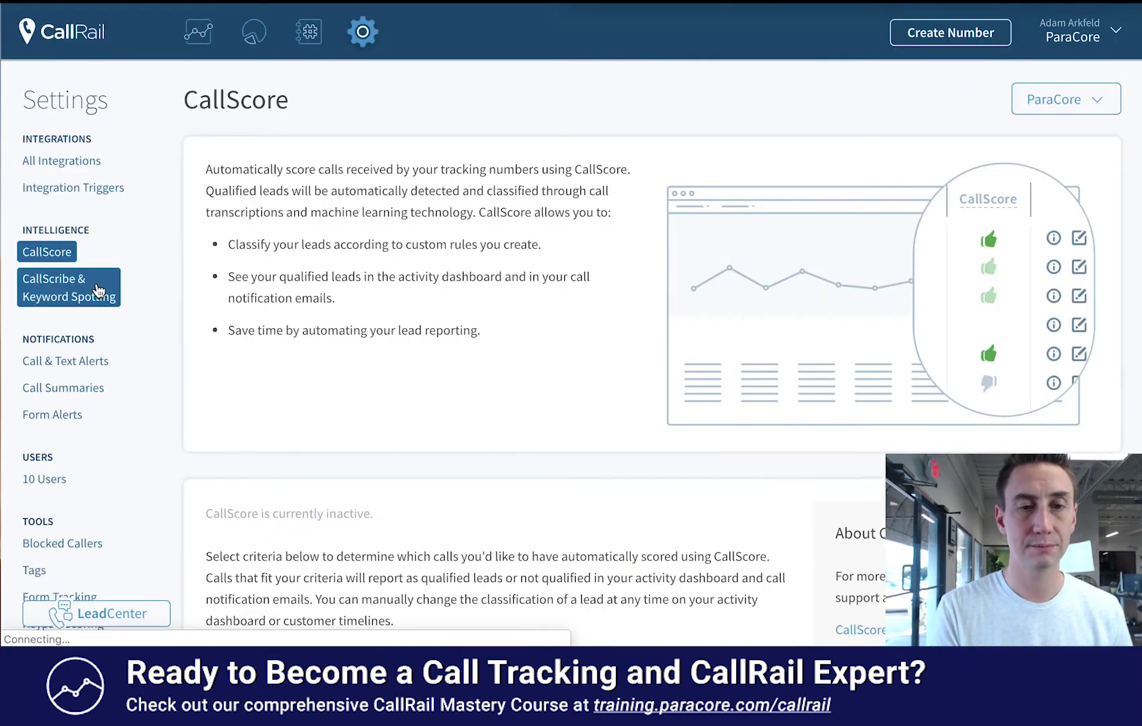
scroll(414, 264, "down", 5)
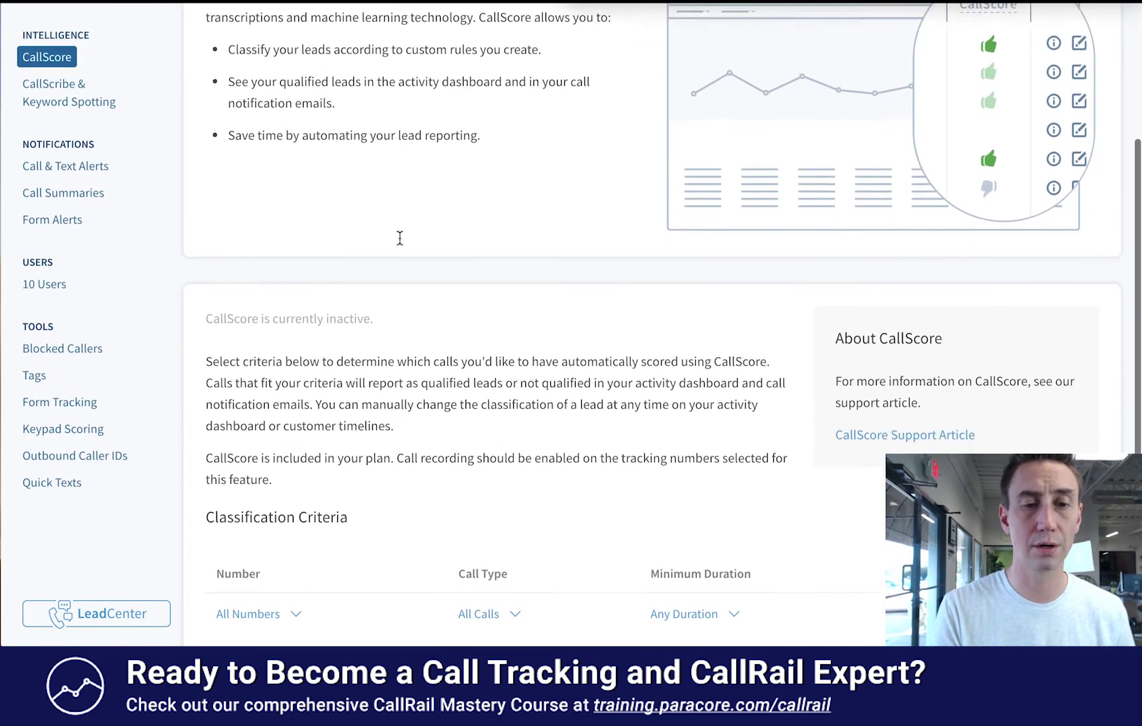
scroll(400, 236, "up", 5)
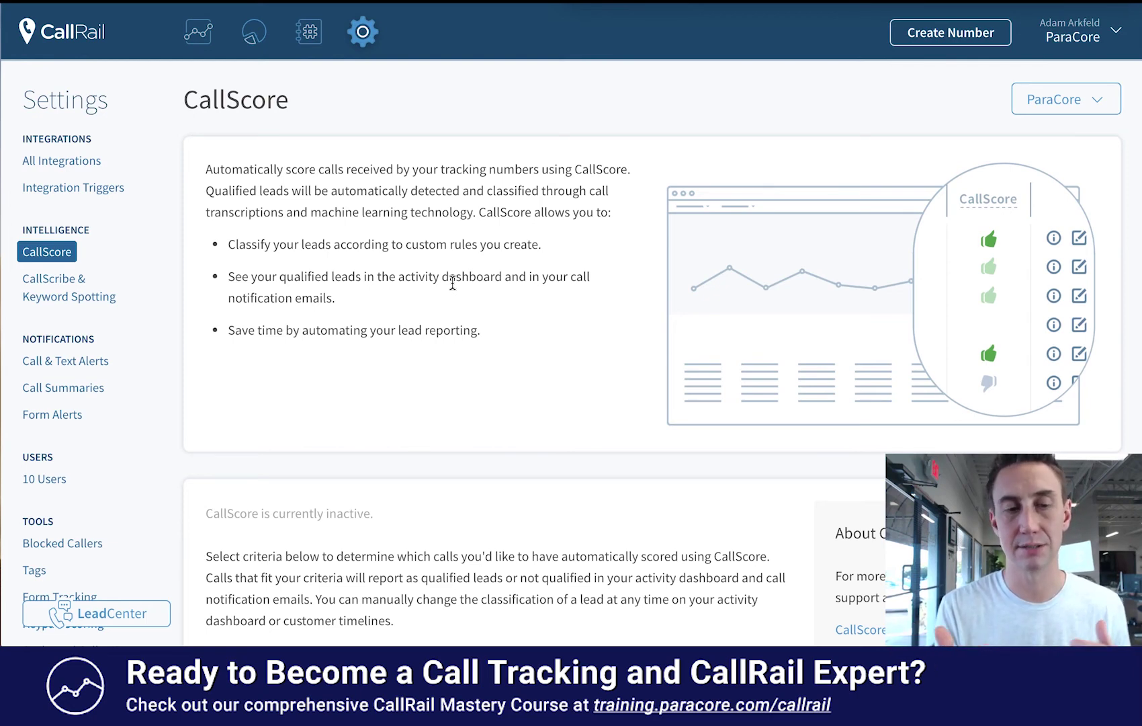
Step: Review the CallScribe transcription options and the Keyword Spotting rule settings
left_click(67, 287)
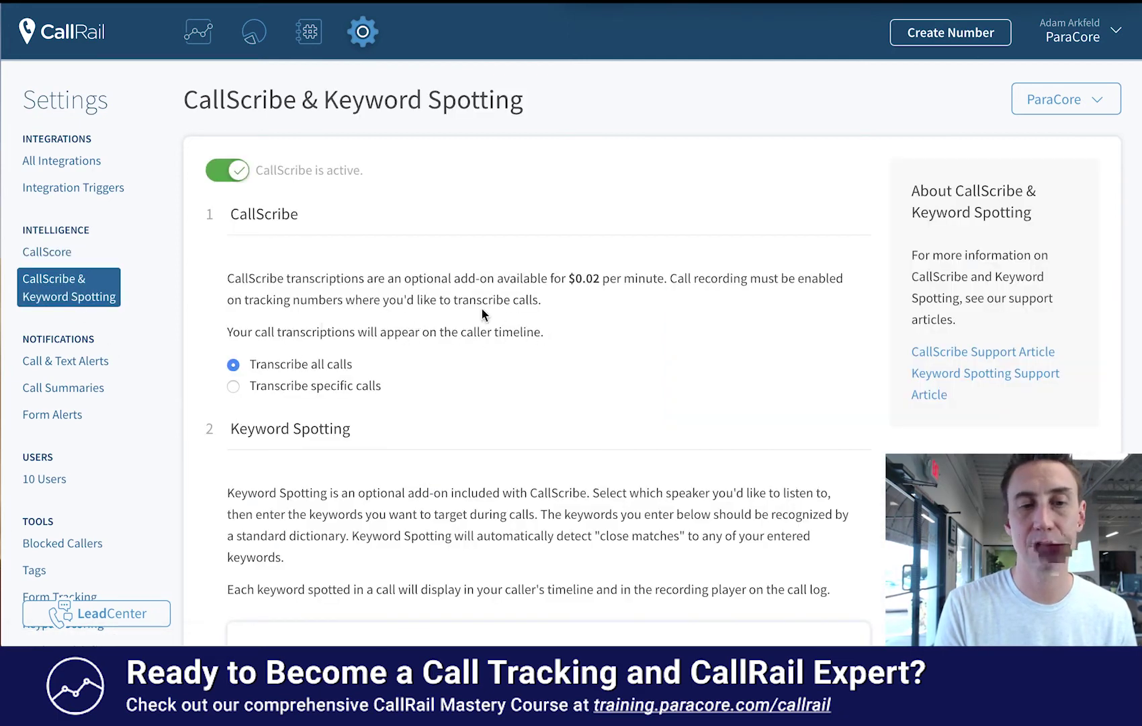
scroll(509, 309, "down", 5)
scroll(508, 309, "up", 1)
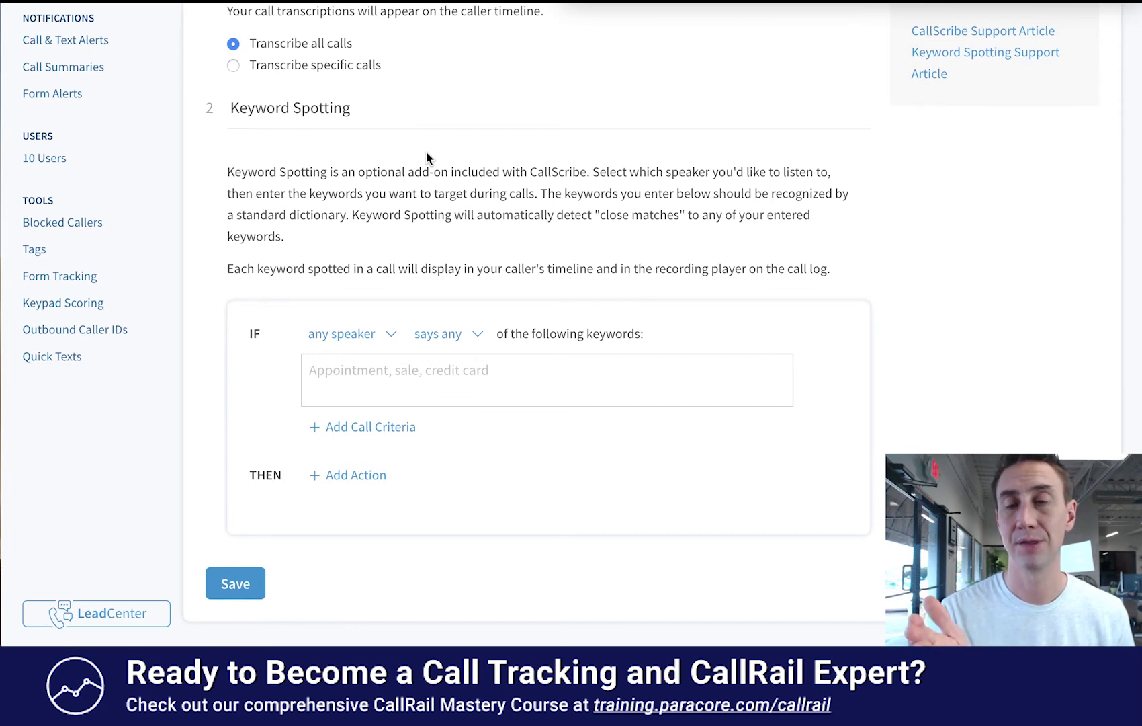
scroll(425, 157, "up", 3)
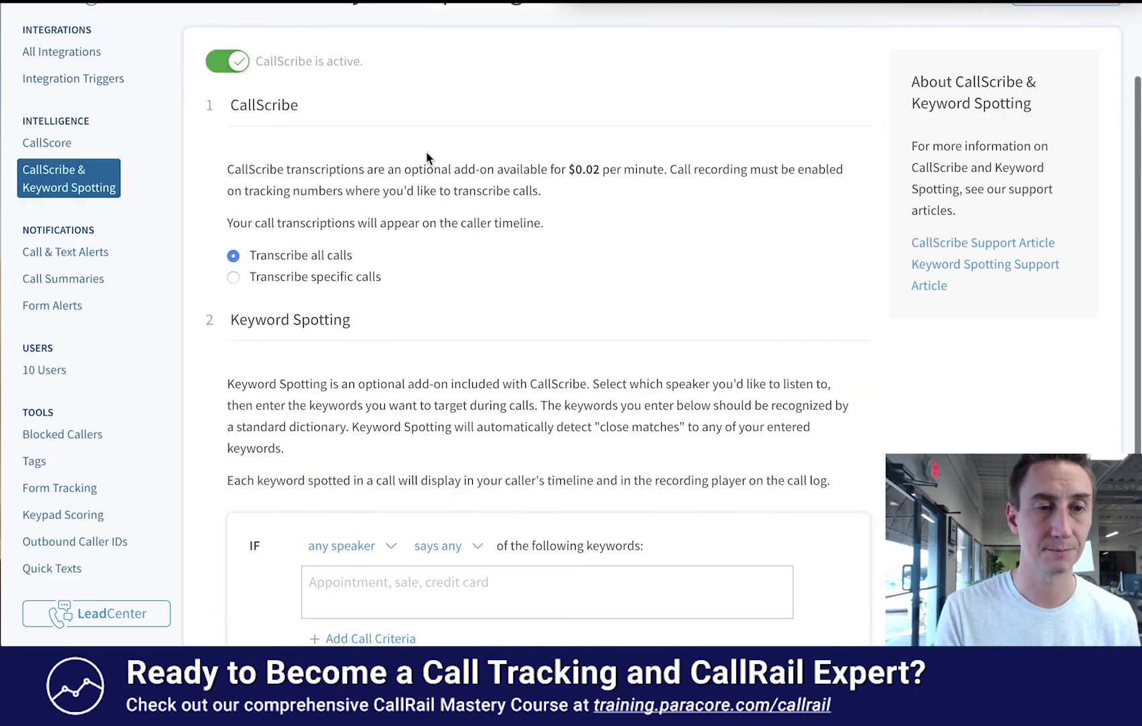
Step: View the company's call and text alert notifications and its call summary email settings
left_click(80, 261)
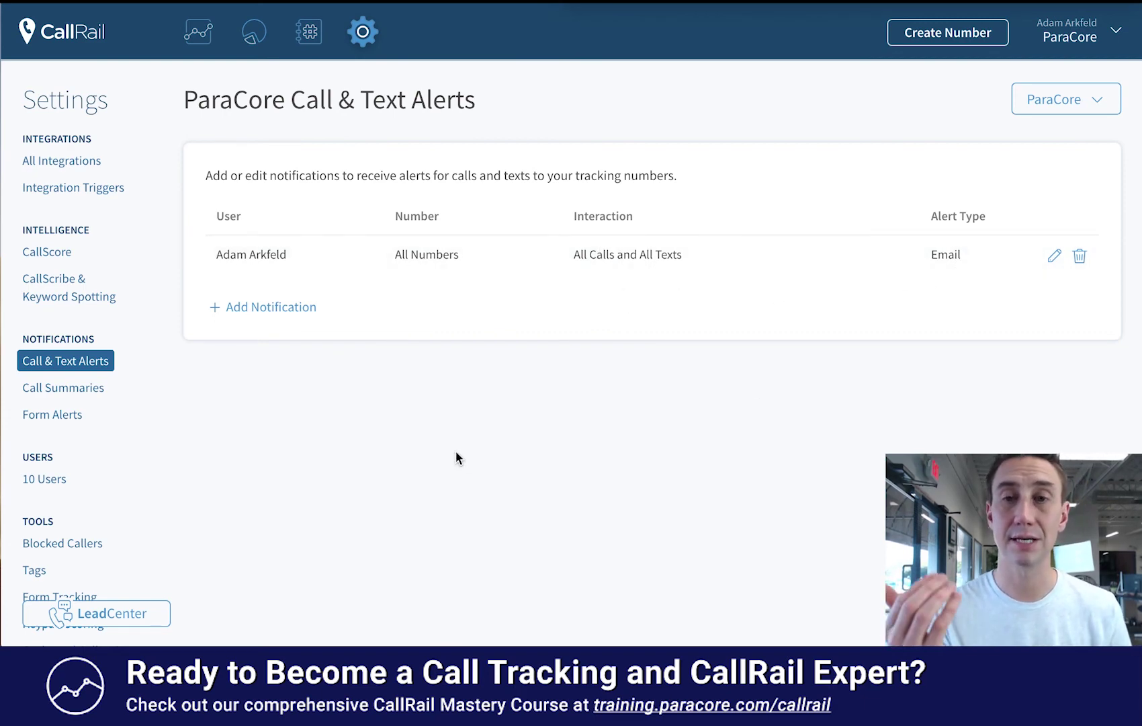
left_click(99, 388)
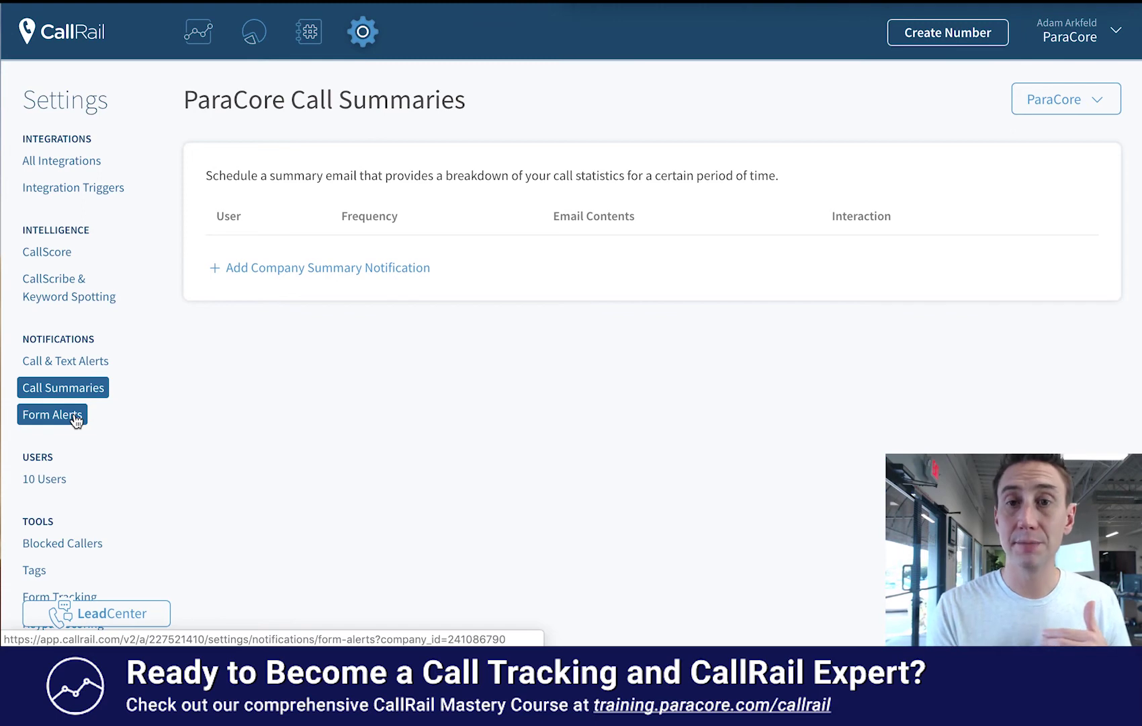
scroll(71, 294, "down", 2)
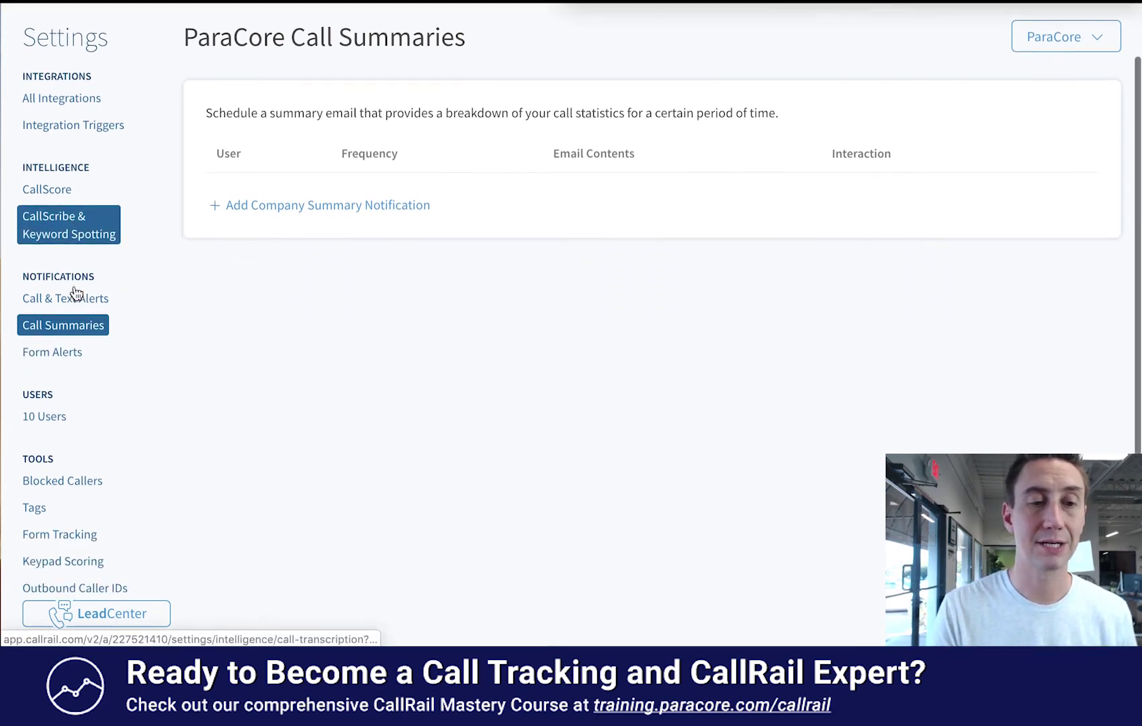
scroll(79, 366, "down", 1)
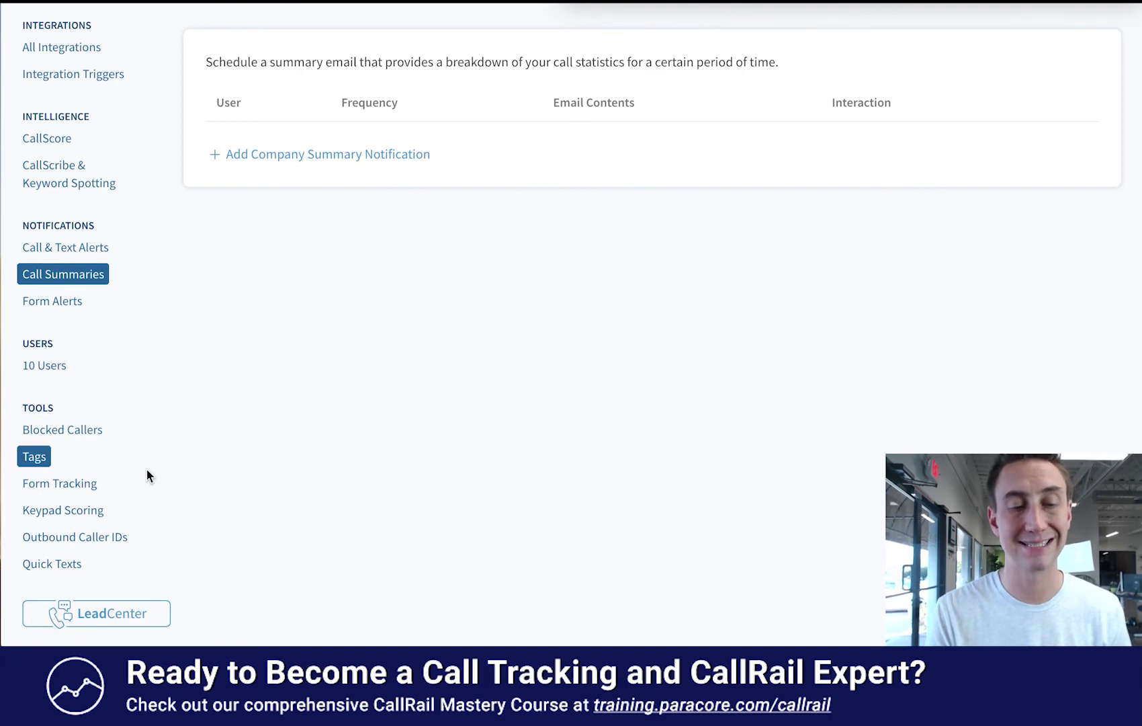
Step: Review the Form Tracking settings, including the pages captured and the ignored form fields
left_click(67, 492)
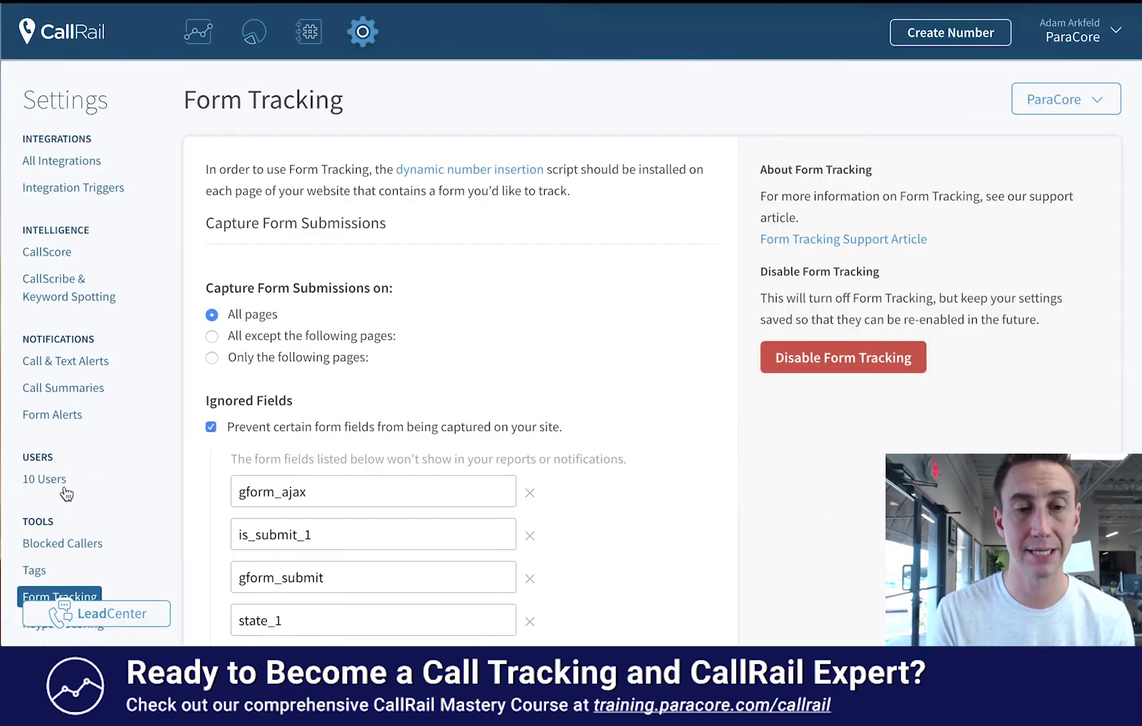
scroll(659, 346, "down", 3)
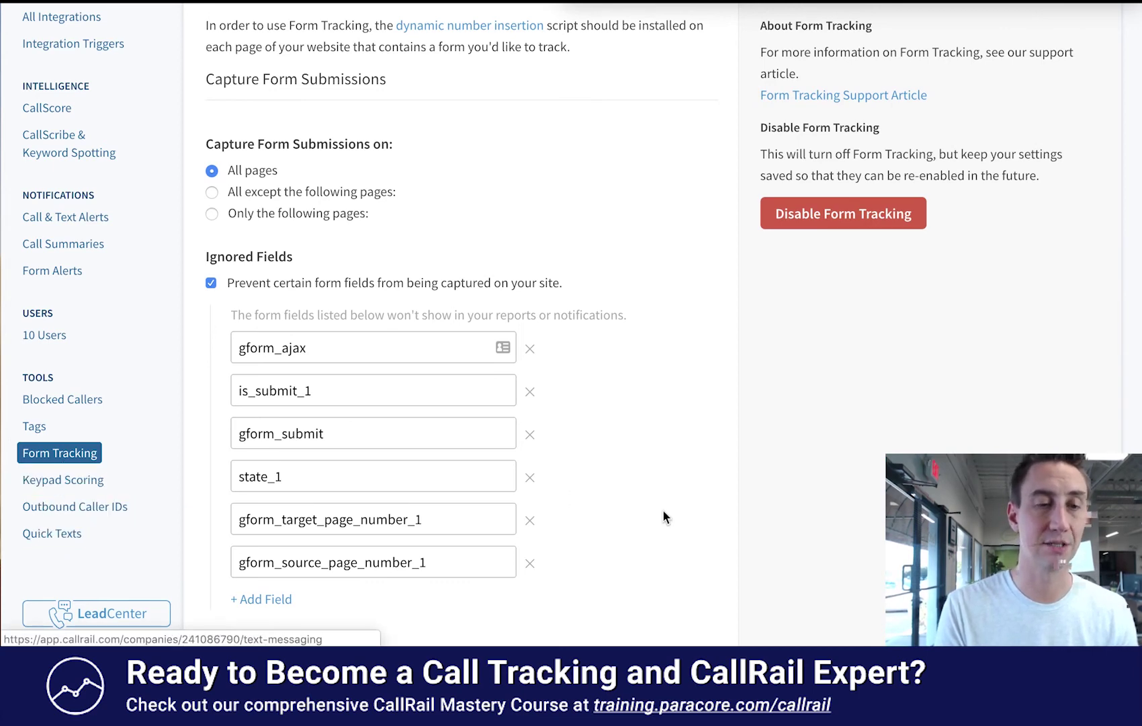
scroll(665, 508, "up", 3)
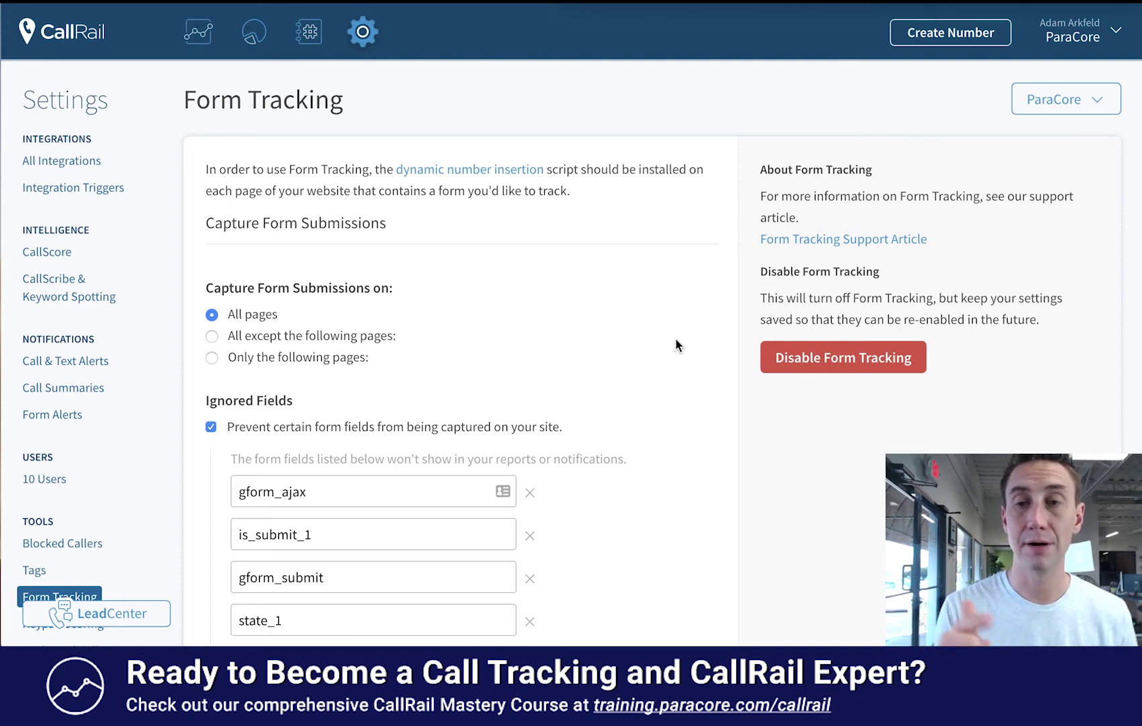
Step: Open the Lead Center and examine the caller's recorded inbound call, its tags and the contact options
left_click(125, 616)
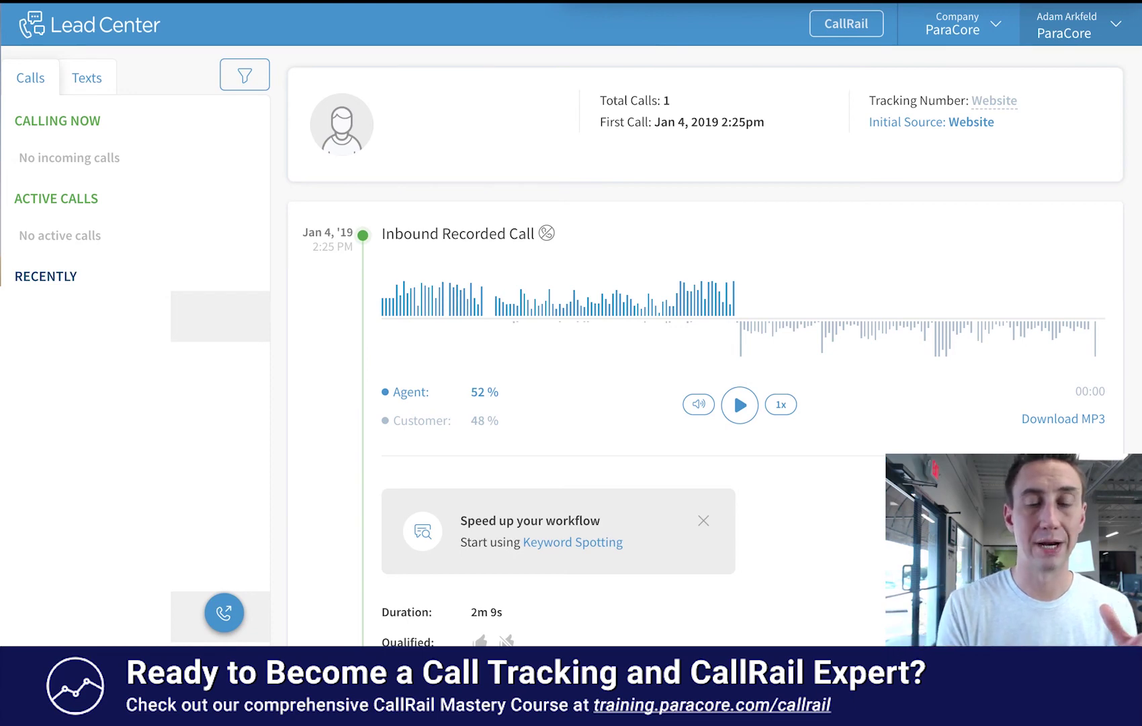
scroll(473, 389, "down", 3)
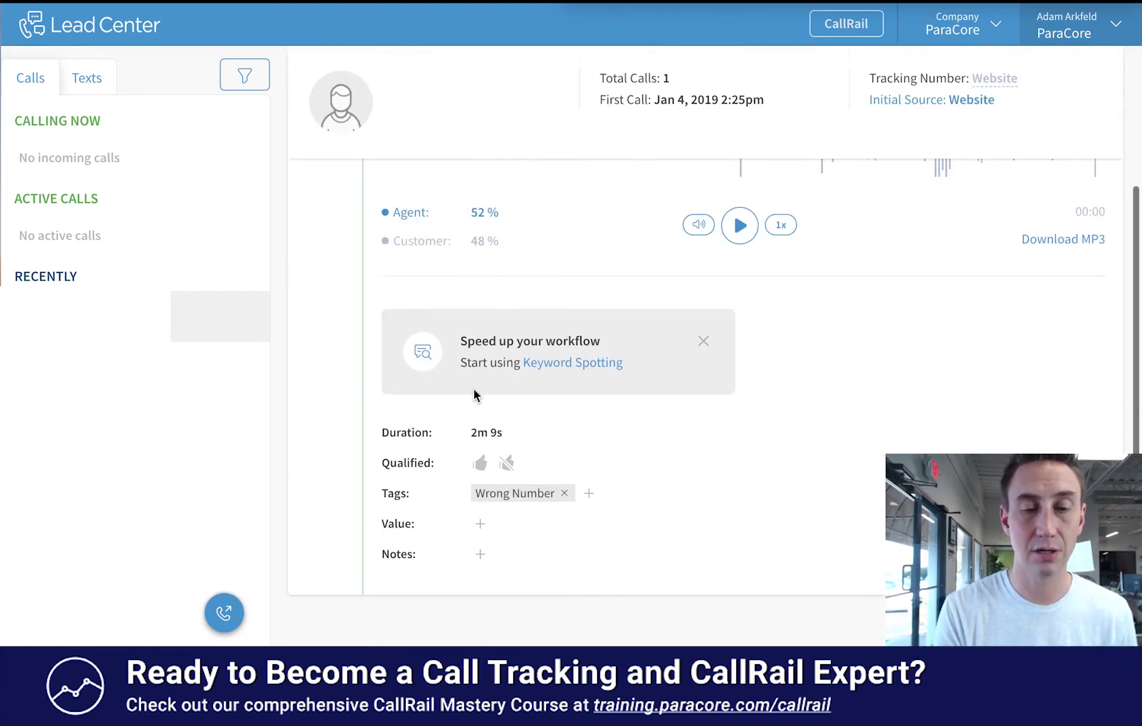
scroll(675, 429, "up", 3)
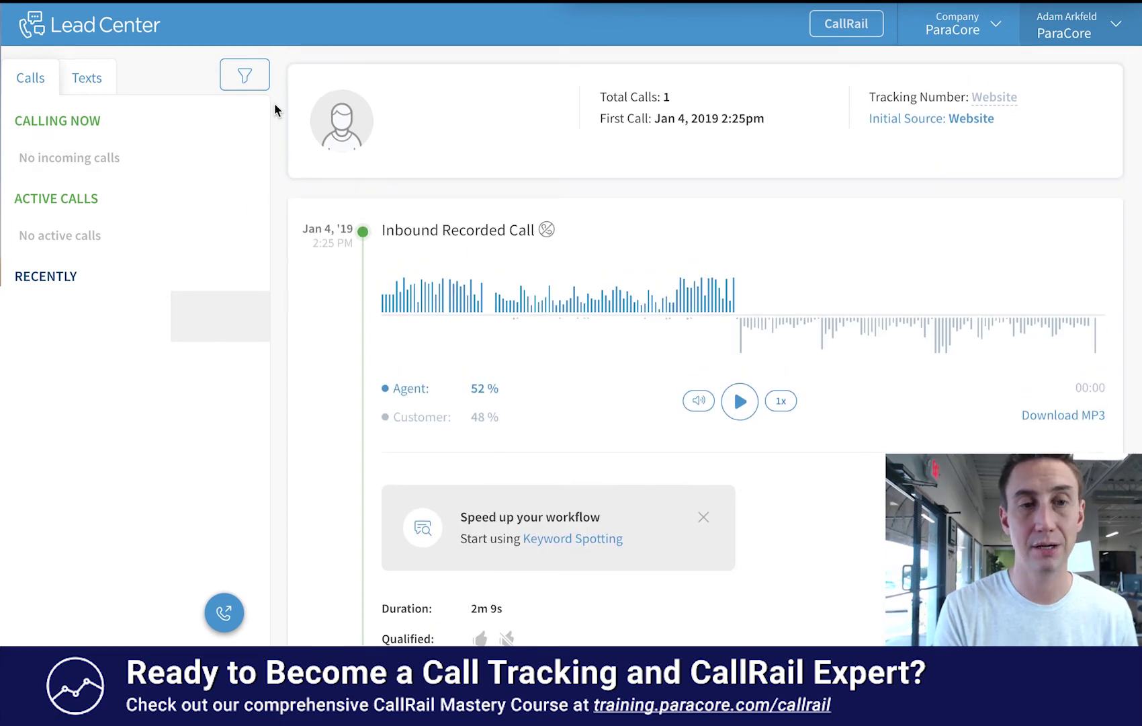
mouse_move(517, 168)
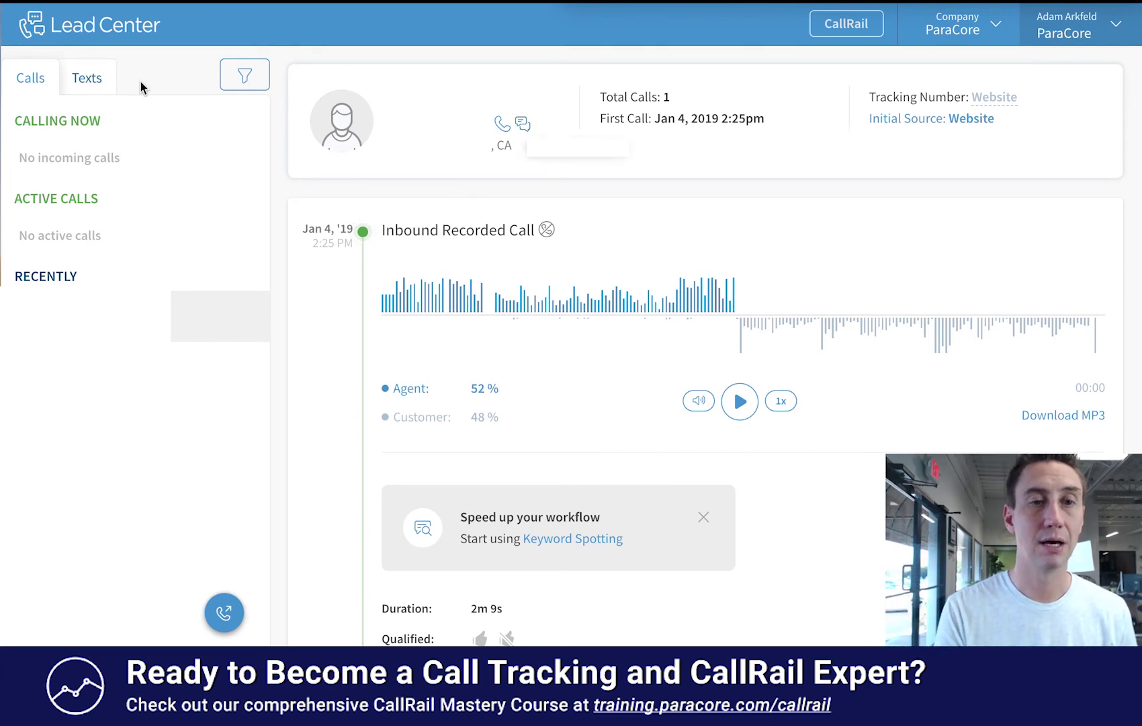
Step: Open the Aug 18, 2017 text conversation, try drafting a greeting to the contact by name, and clear the draft
left_click(89, 91)
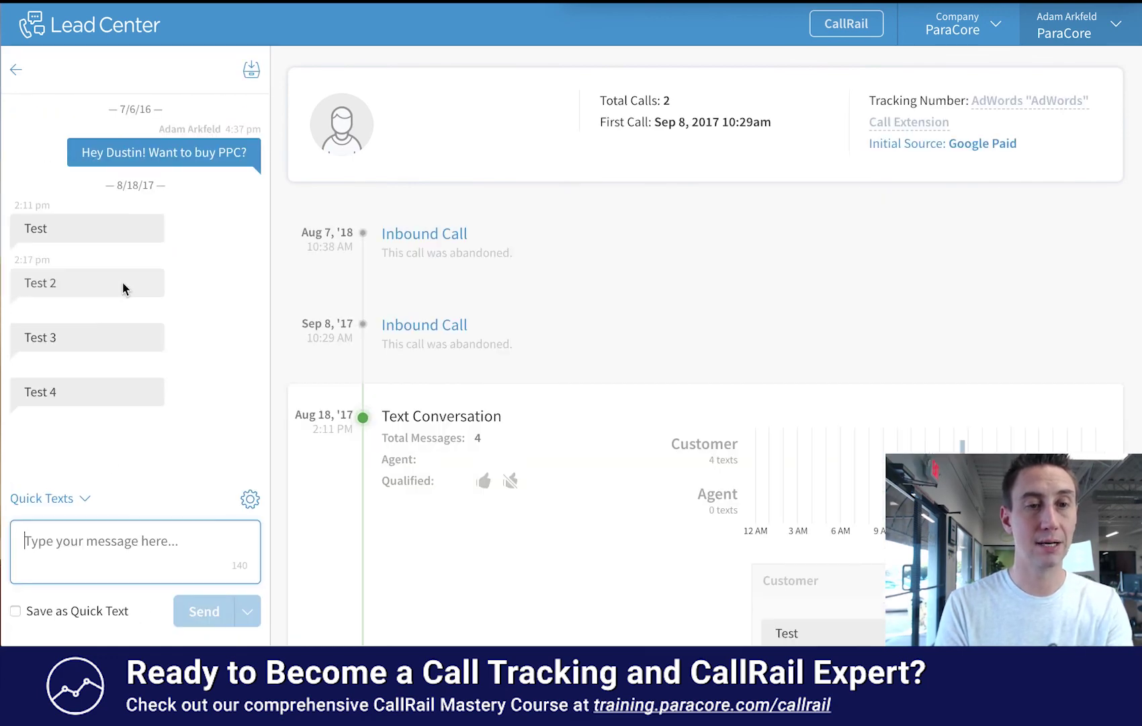
type("Hey Dustin!")
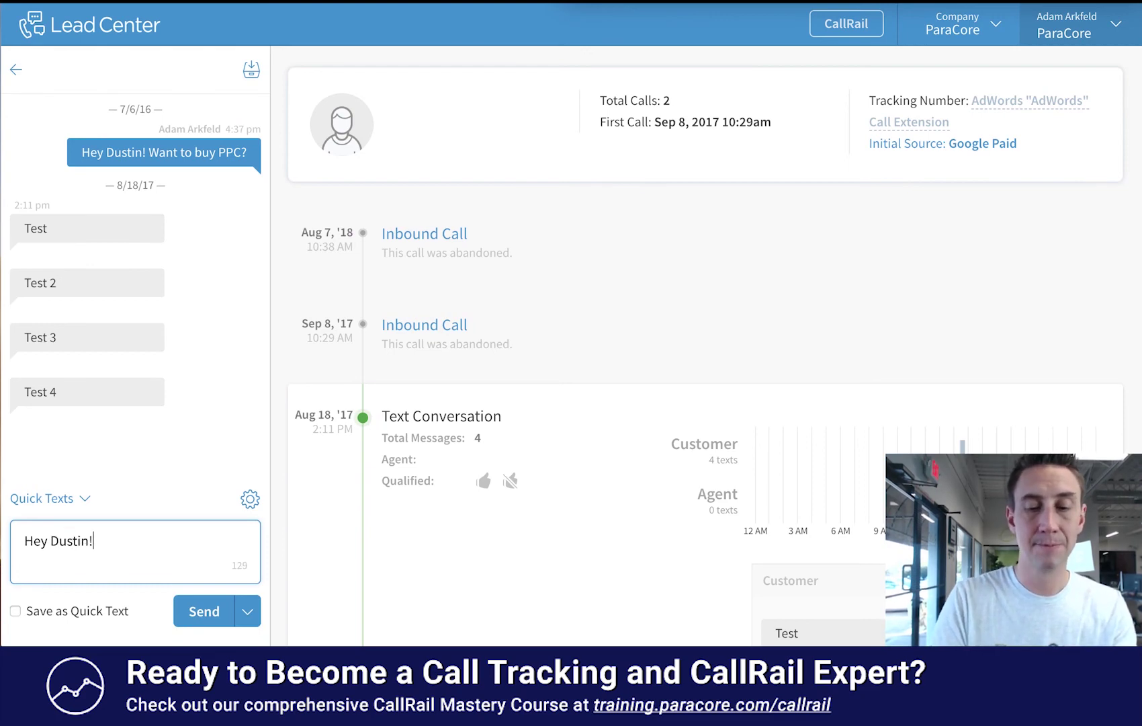
key("ctrl+a")
key("BackSpace")
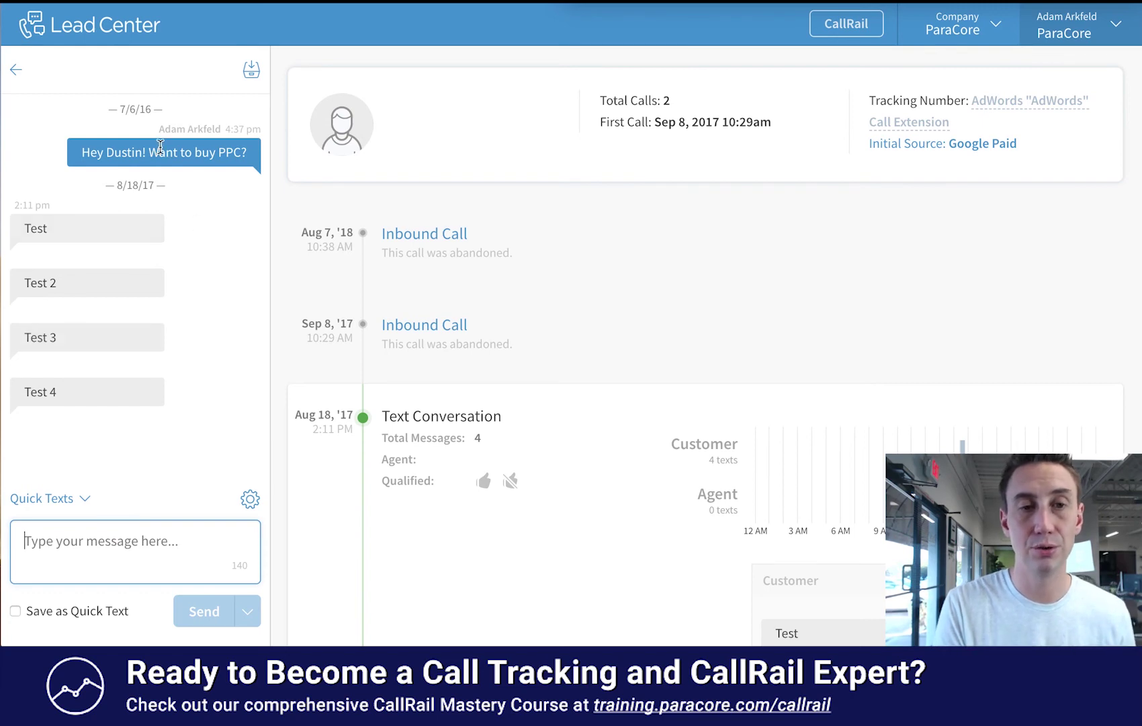
Step: Return to the text conversation list and look over the selected contact's timeline of calls and texts
left_click(16, 70)
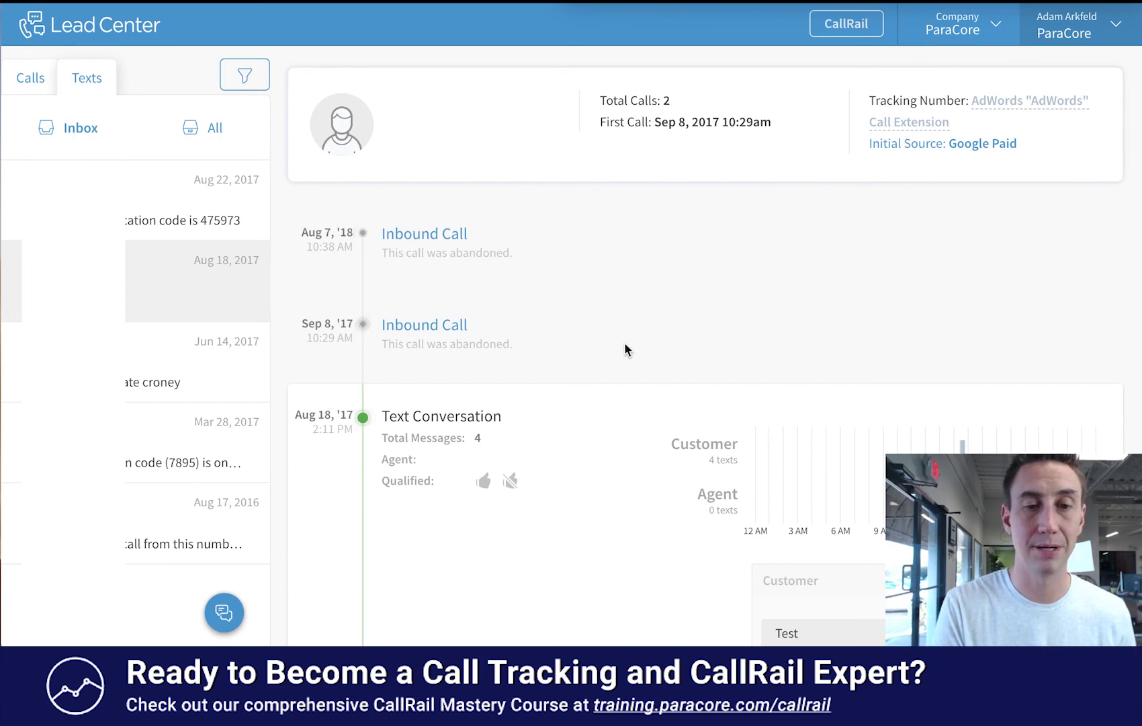
scroll(628, 343, "down", 2)
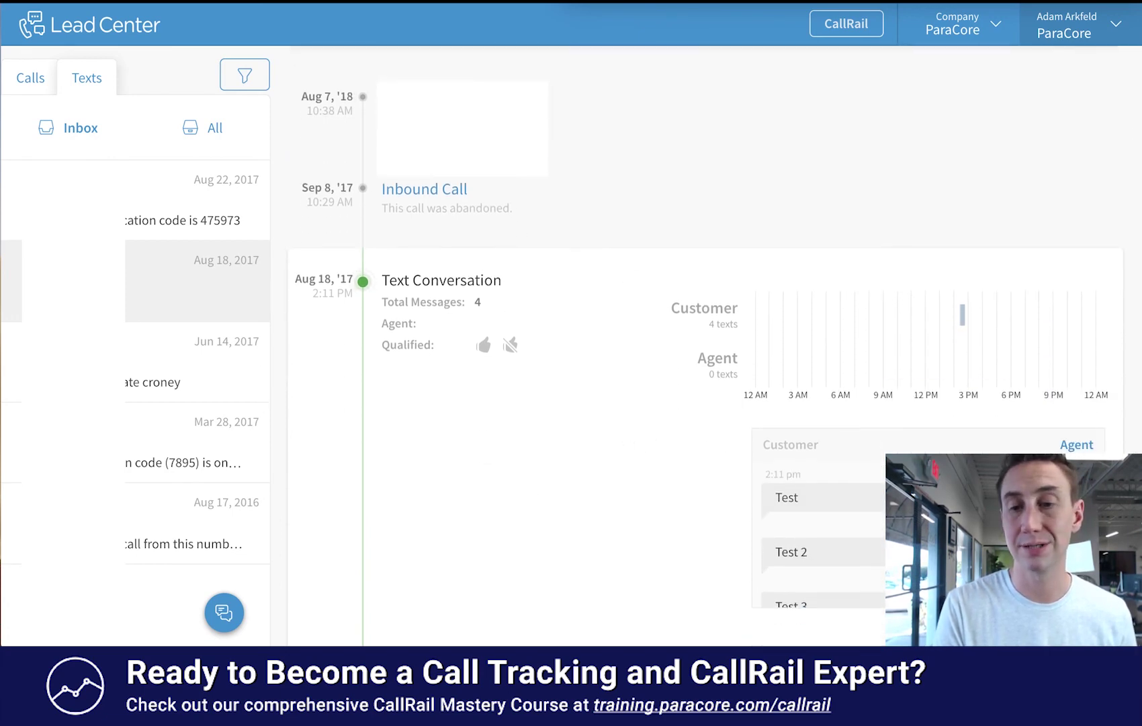
scroll(927, 517, "down", 2)
scroll(927, 517, "up", 2)
scroll(623, 493, "up", 2)
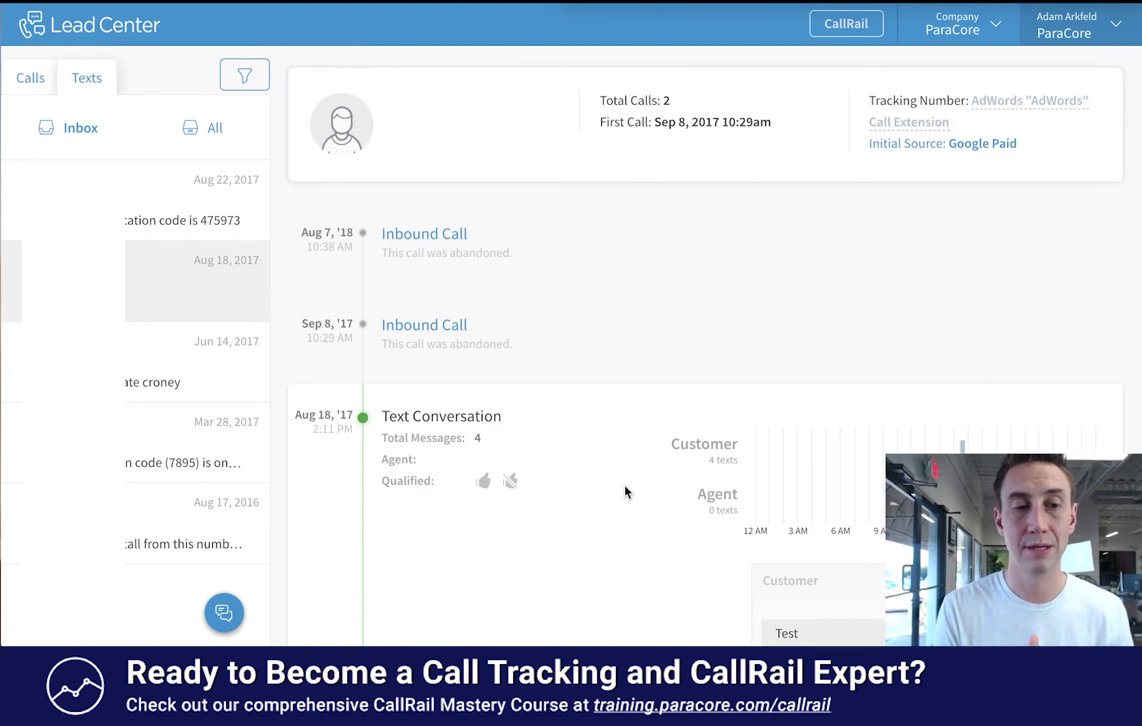
Step: View the Mar 28, 2017 text conversation and its timeline, and return to the conversation list
left_click(165, 430)
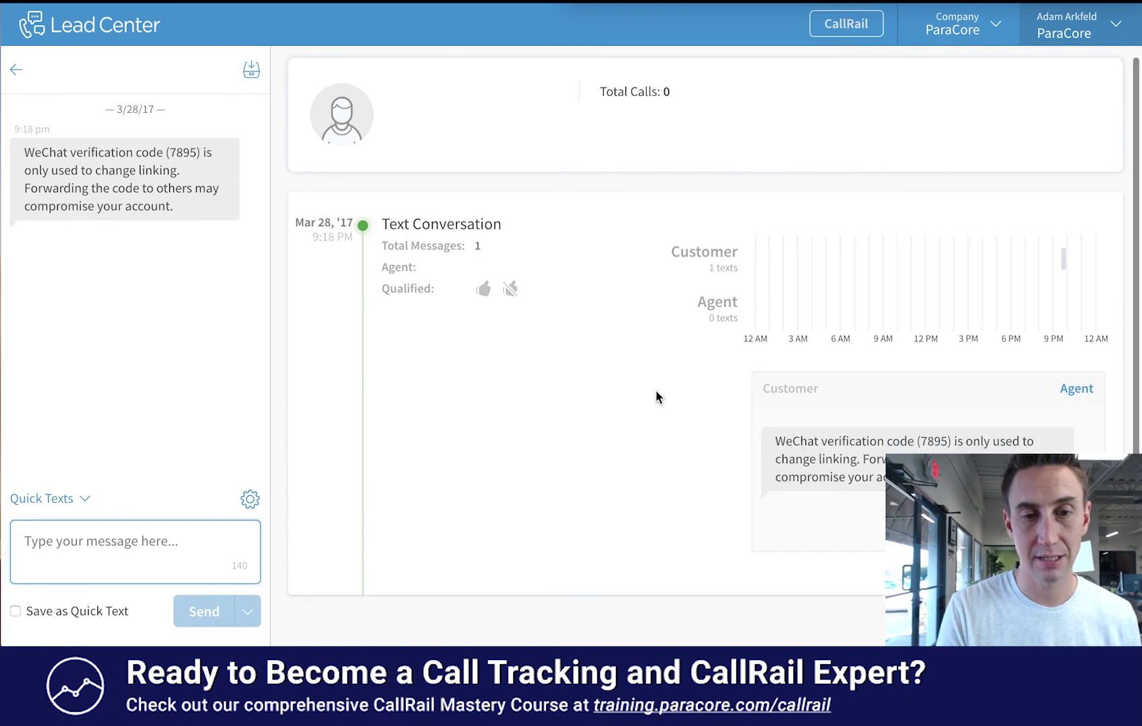
scroll(656, 396, "down", 1)
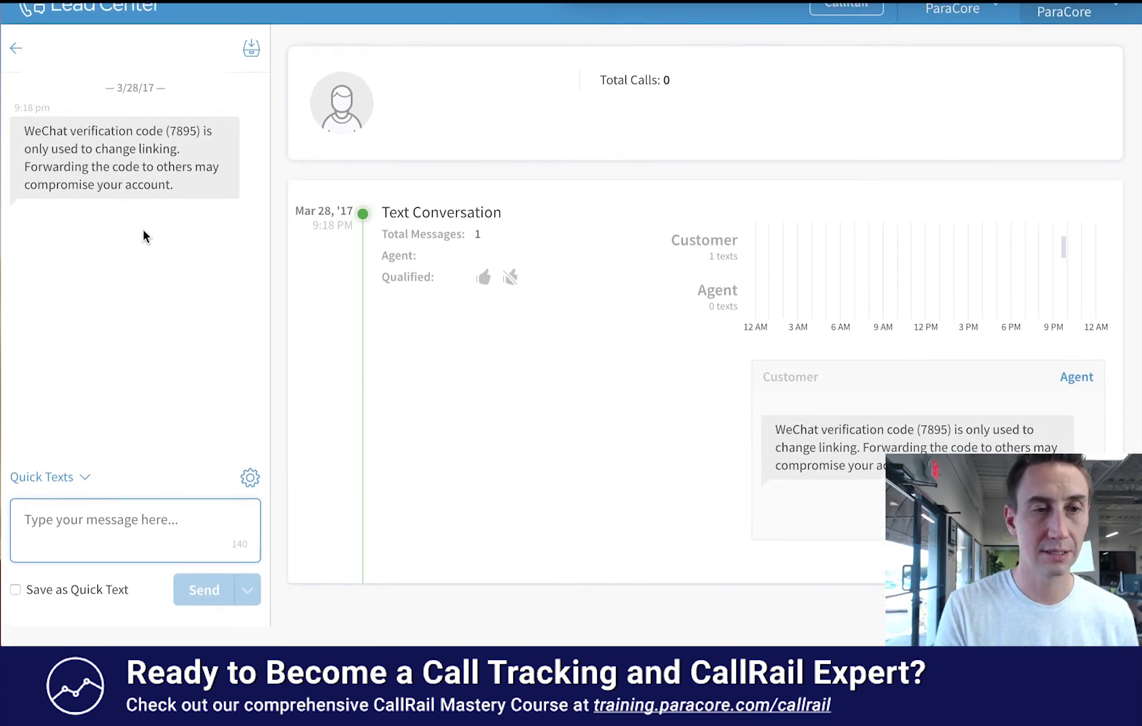
left_click(16, 48)
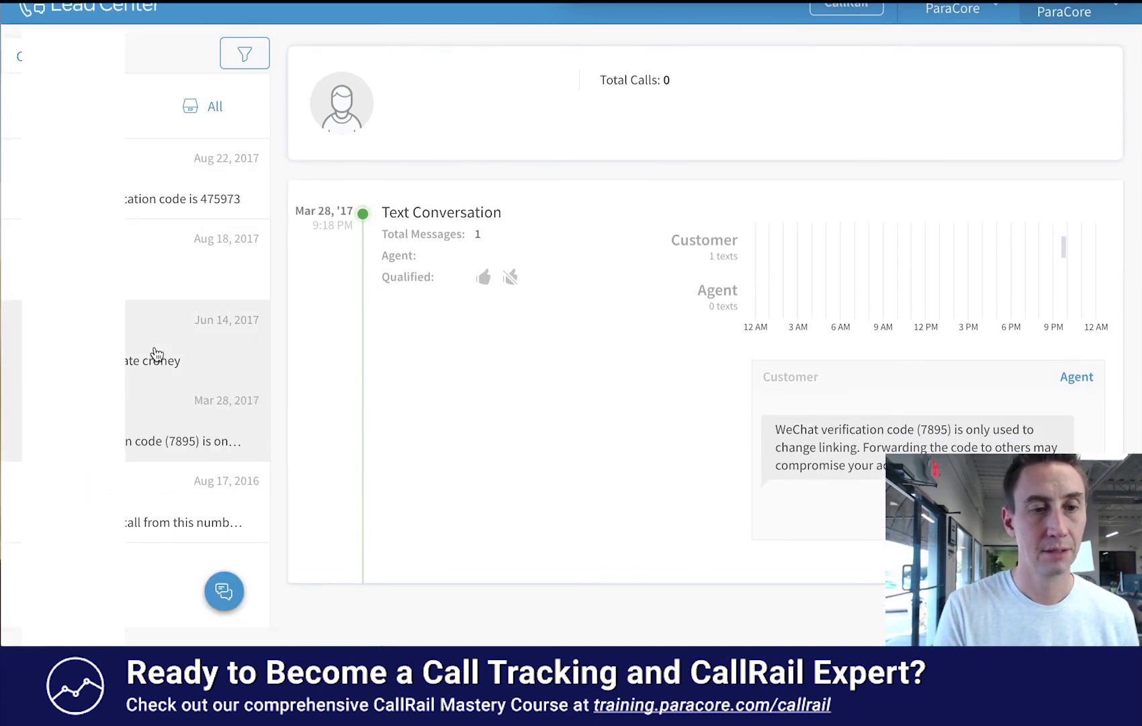
Step: Open the Jun 14, 2017 text conversation and examine the contact's timeline of calls, texts, voicemail and visitor sources
left_click(161, 352)
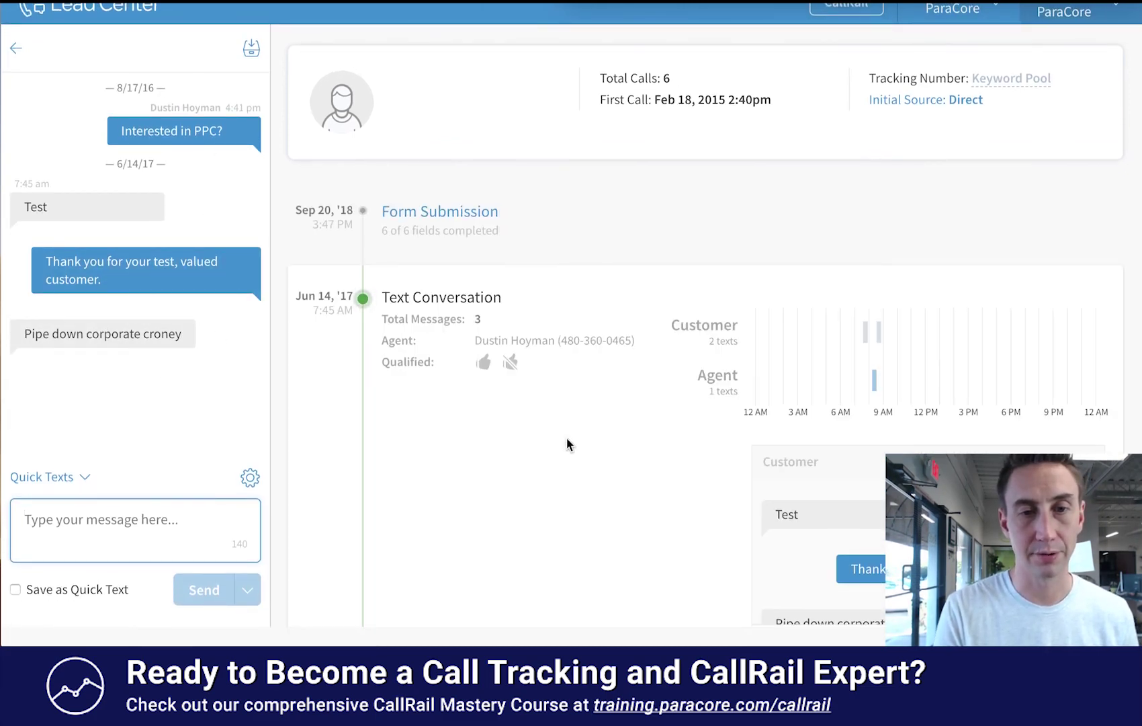
scroll(567, 440, "down", 6)
scroll(567, 437, "down", 6)
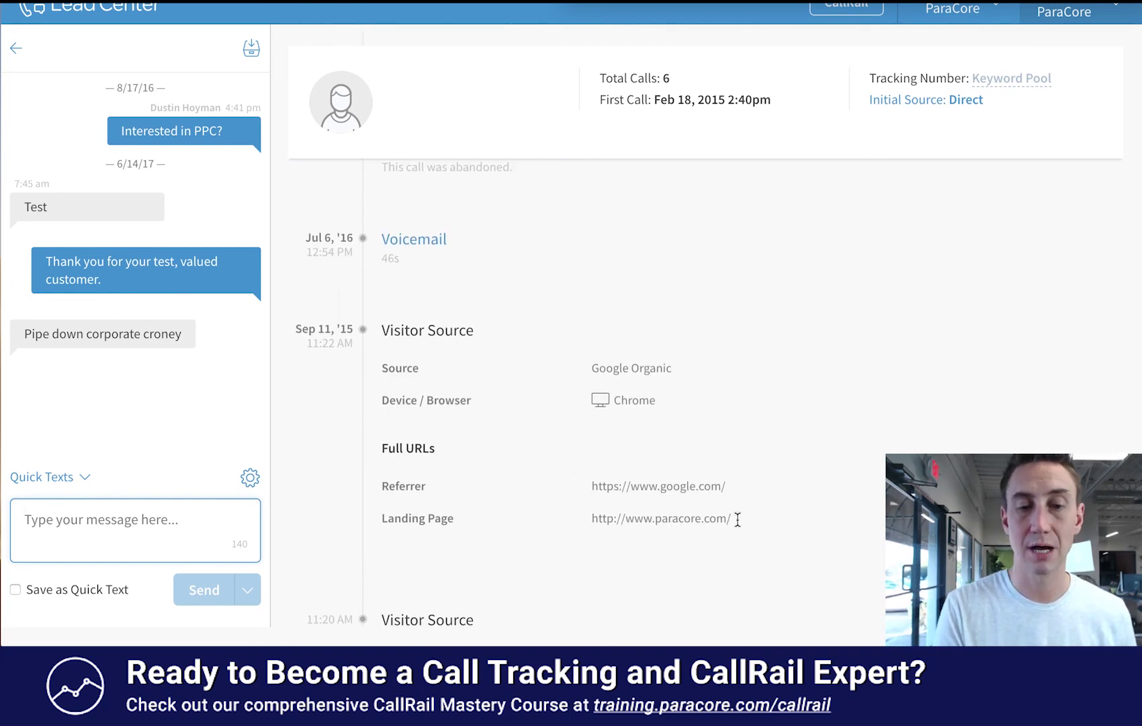
scroll(653, 473, "down", 2)
scroll(653, 472, "up", 4)
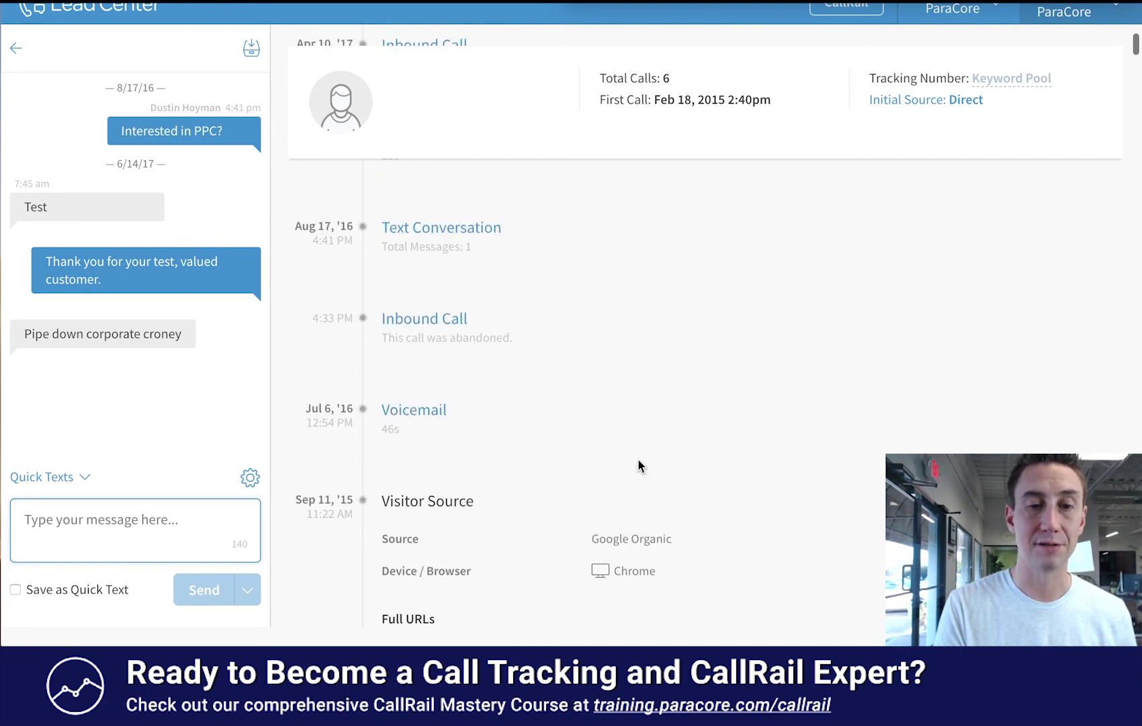
Step: Review the contact's timeline back up to the Sep 20, 2018 form submission, and return to the text conversation list
scroll(581, 433, "up", 1)
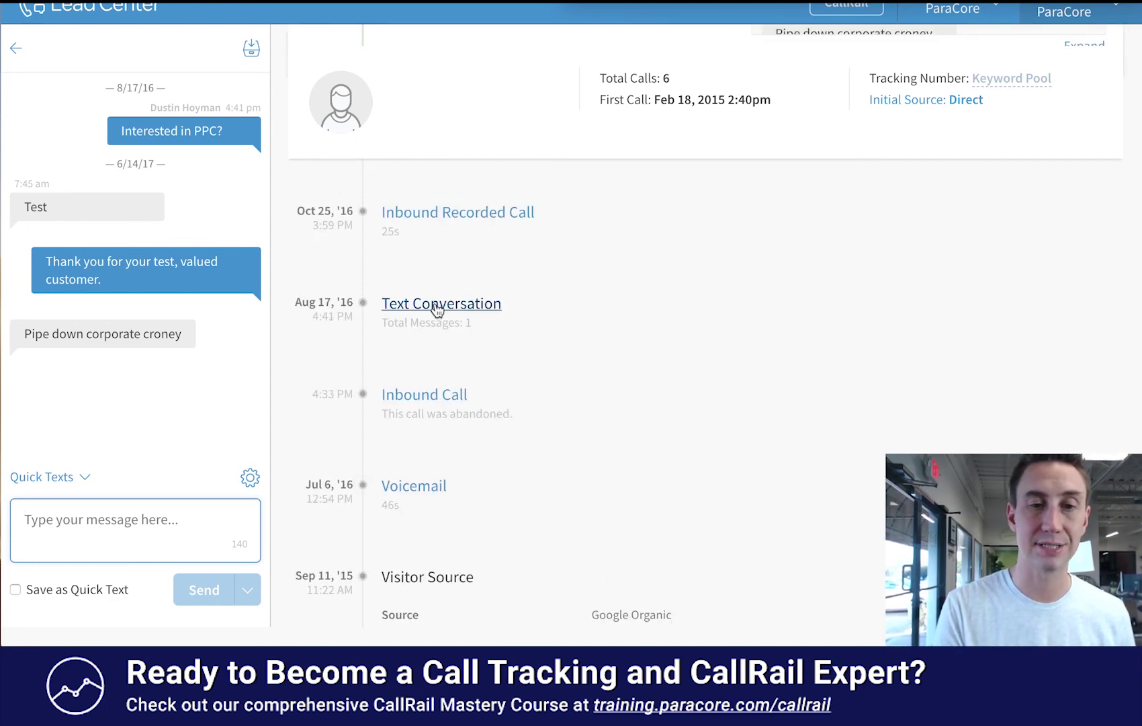
scroll(540, 343, "up", 2)
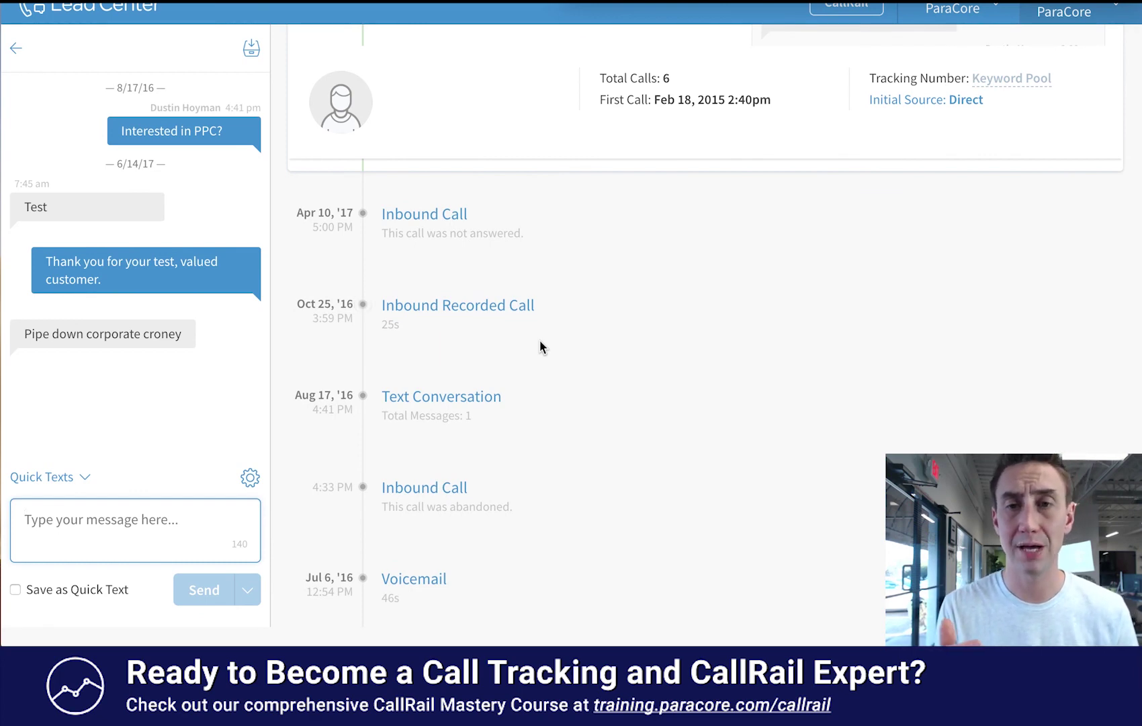
scroll(698, 390, "up", 4)
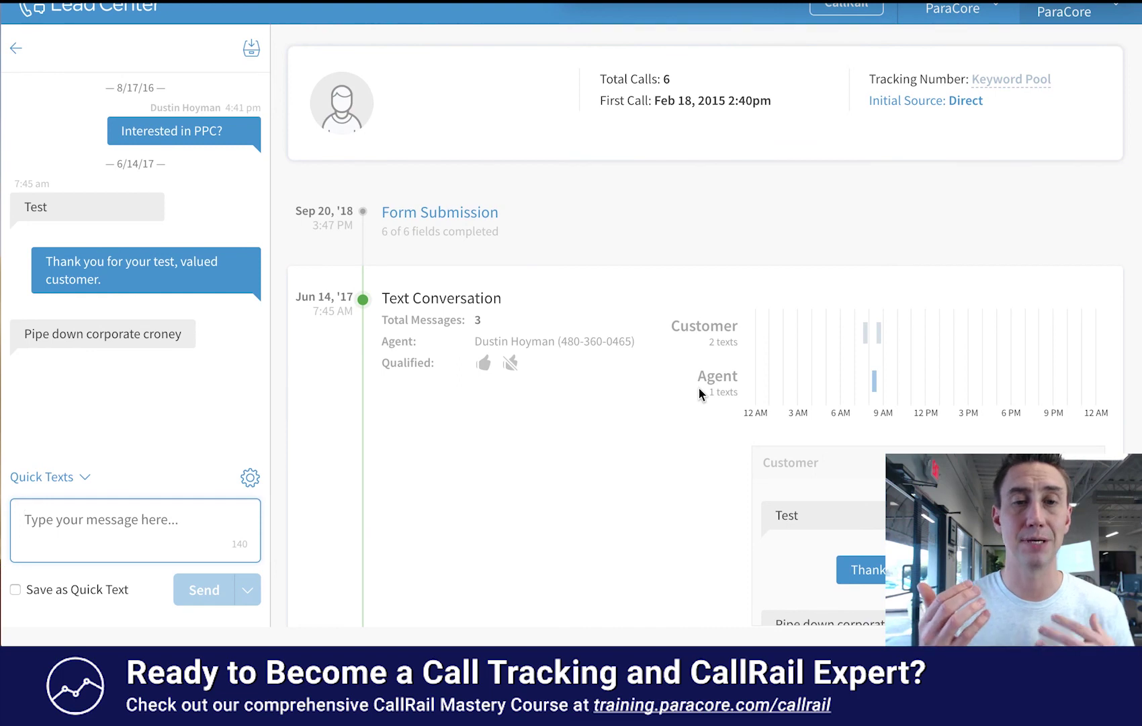
scroll(528, 210, "up", 1)
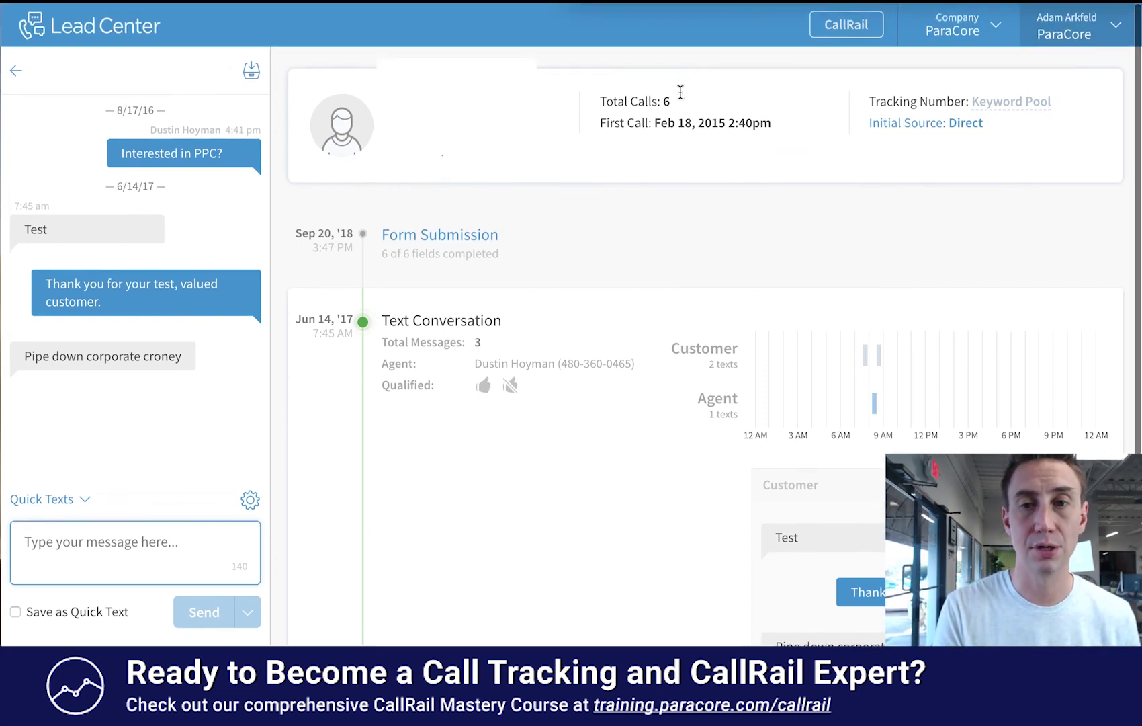
left_click(15, 70)
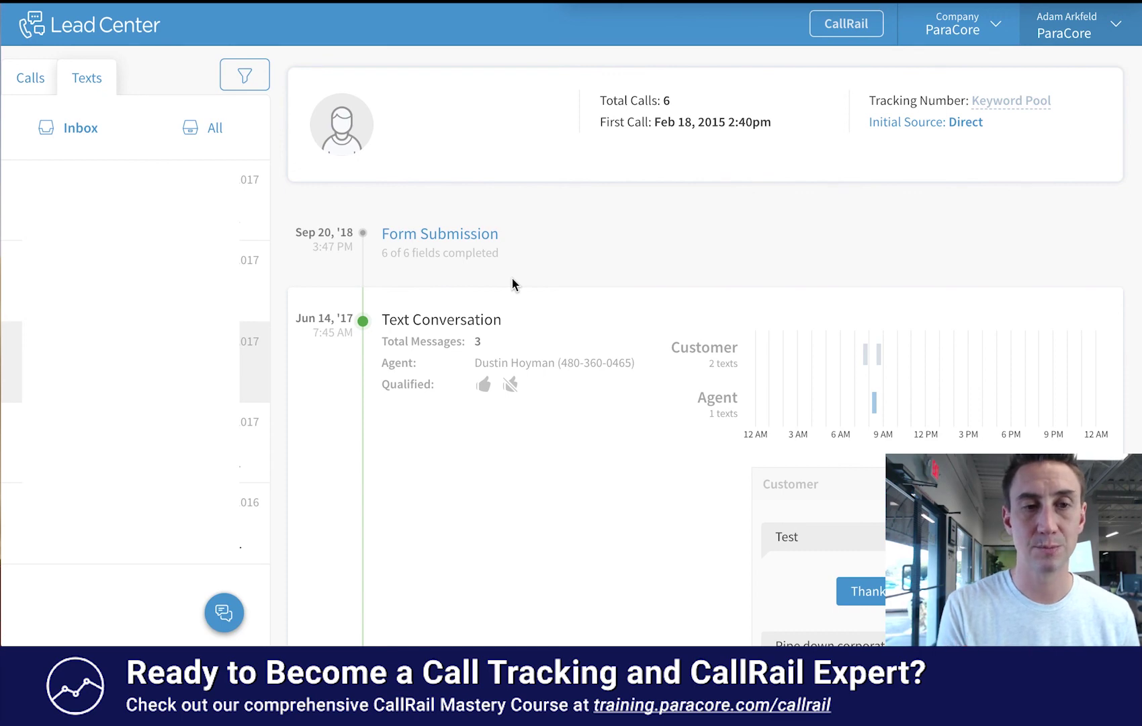
Step: View the filter options for the text conversations and apply the filter without changing any criteria
left_click(246, 74)
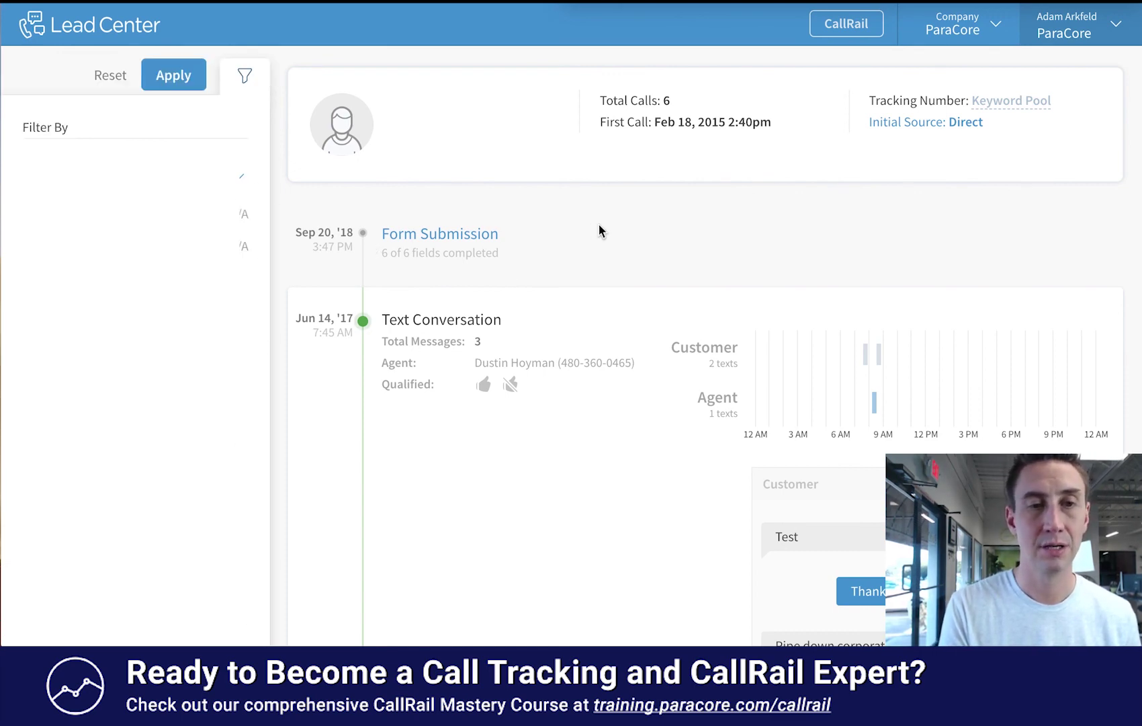
left_click(186, 80)
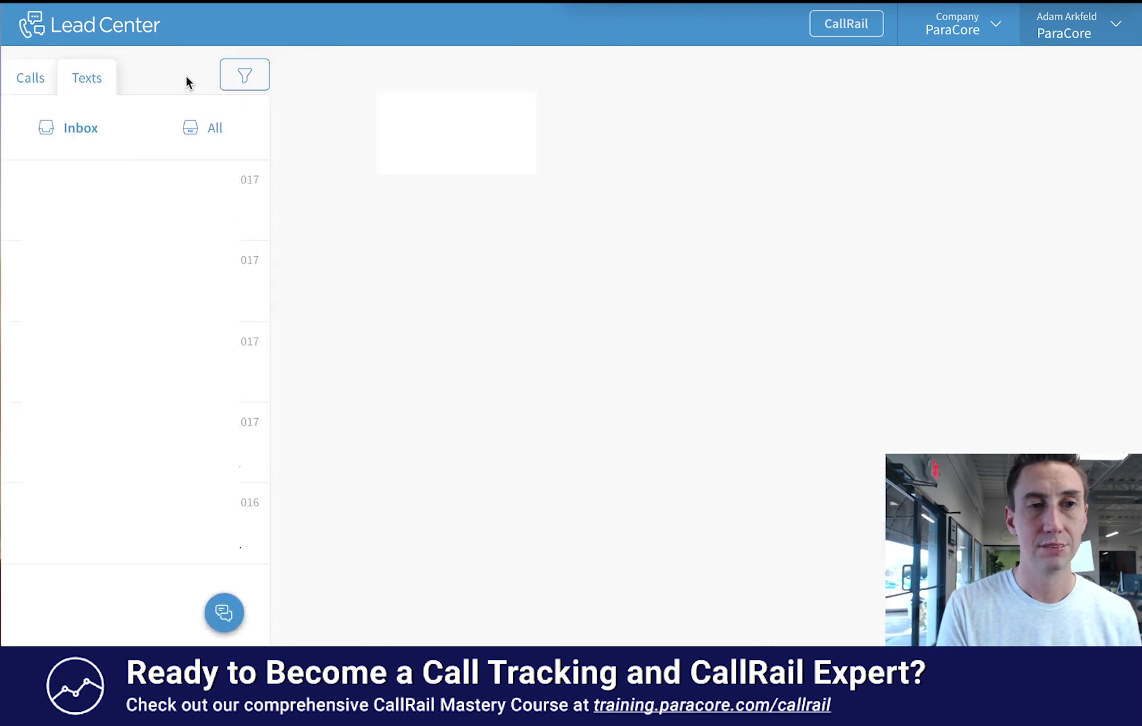
Step: Show the Lead Center's incoming, active and recent calls, and return to the main CallRail site
left_click(31, 78)
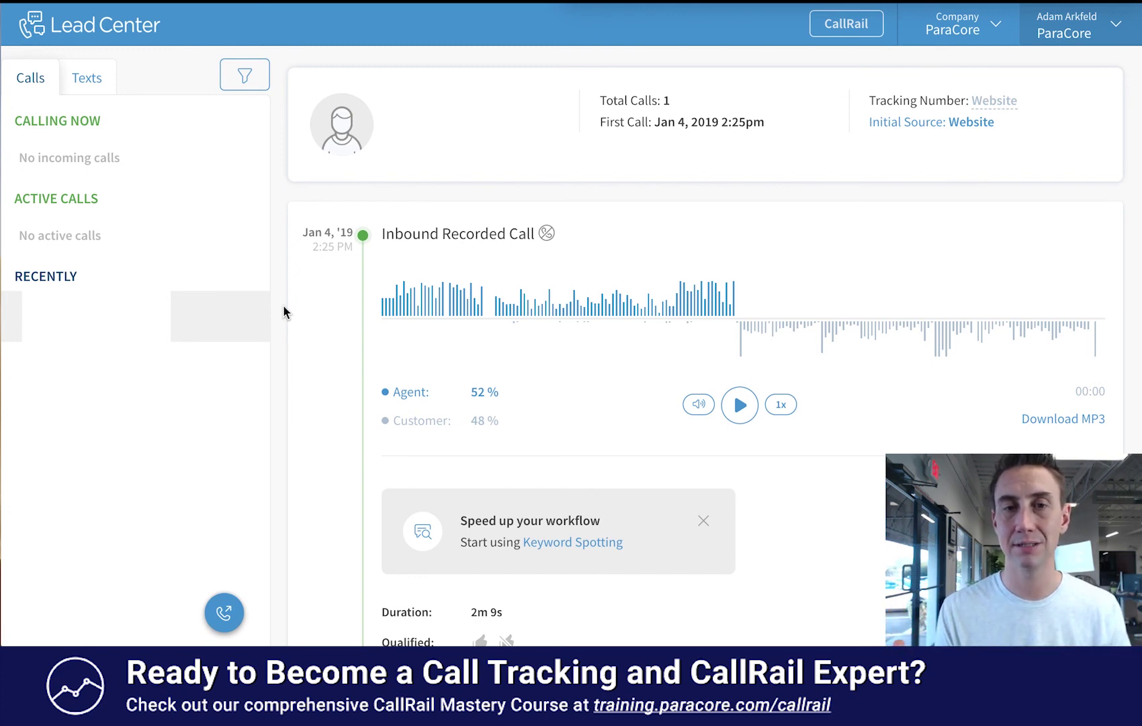
left_click(845, 33)
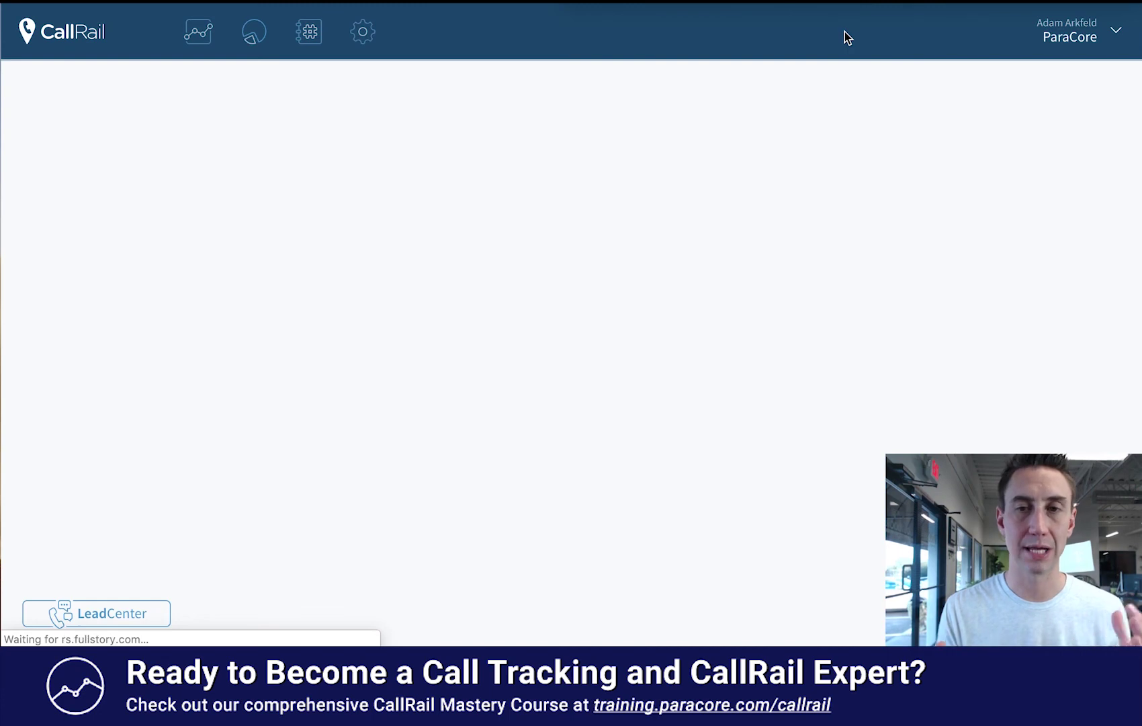